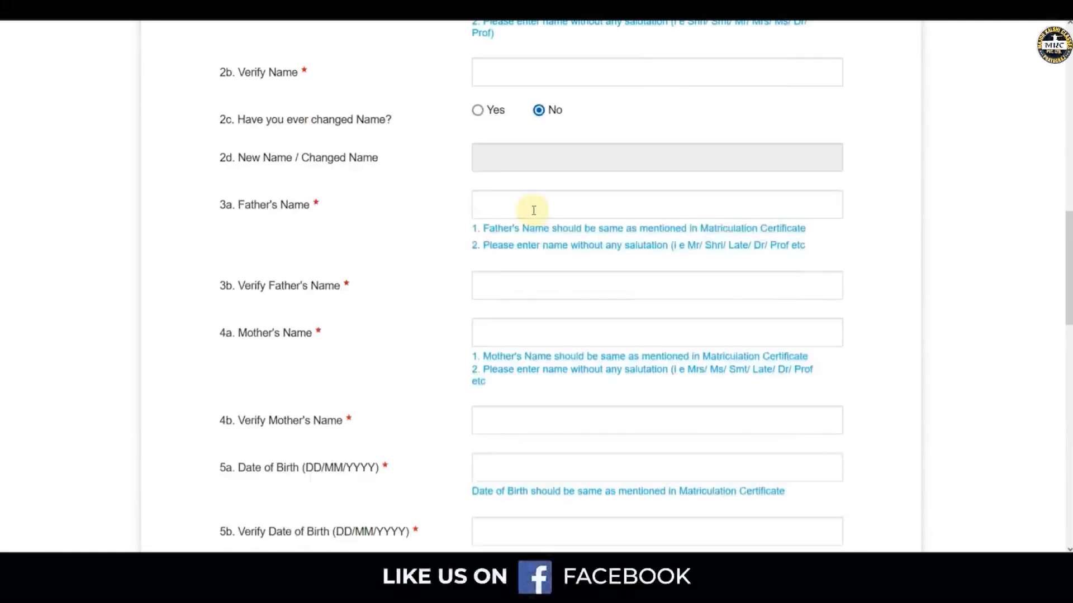
# Choose Board of Secondary Education, Rajasthan as the education board in the matriculation examination details.
pyautogui.scroll(-1, 564, 223)
pyautogui.scroll(-2, 565, 237)
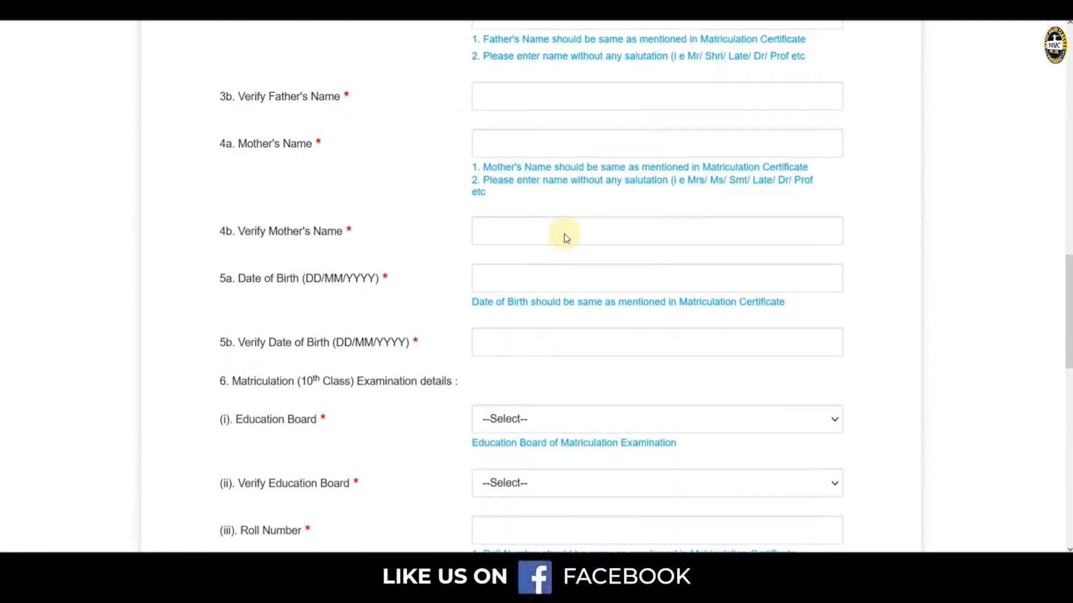
pyautogui.click(532, 211)
pyautogui.click(454, 217)
pyautogui.scroll(-1, 503, 252)
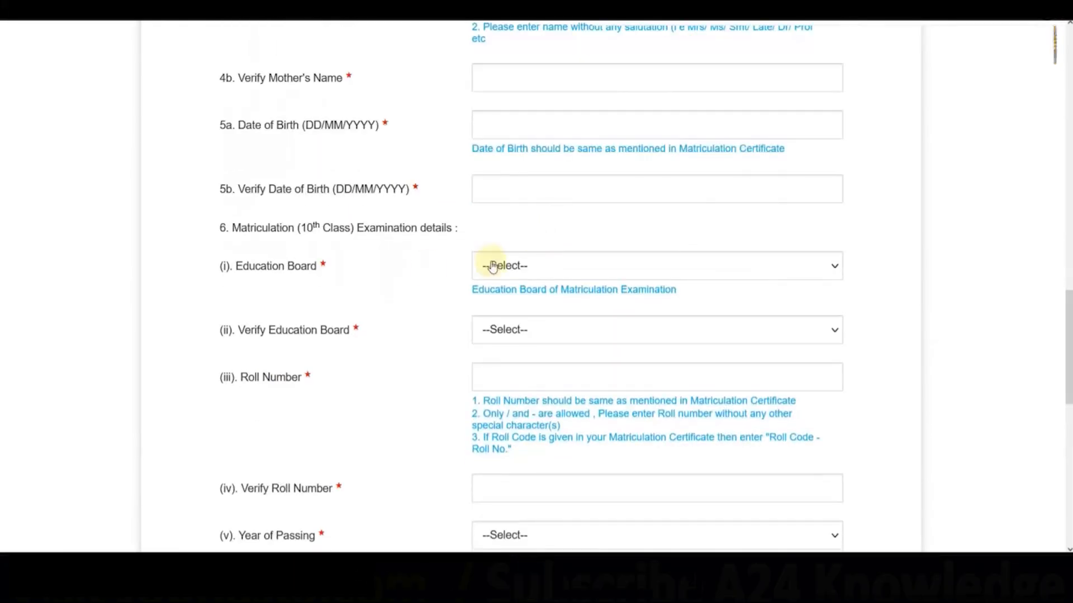
pyautogui.scroll(-1, 427, 267)
pyautogui.click(533, 188)
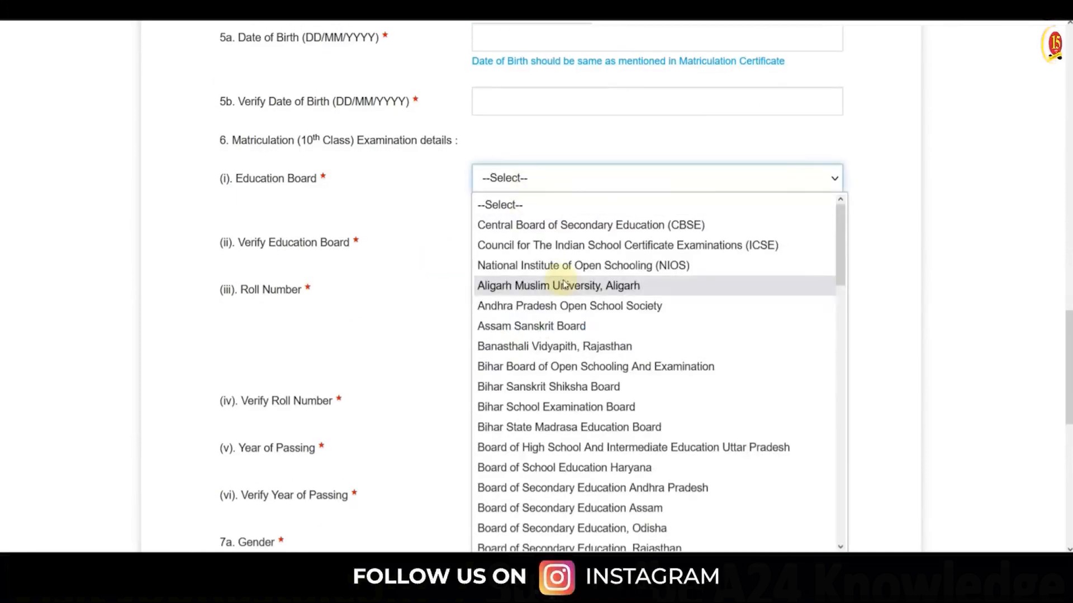
pyautogui.scroll(-4, 578, 279)
pyautogui.click(581, 312)
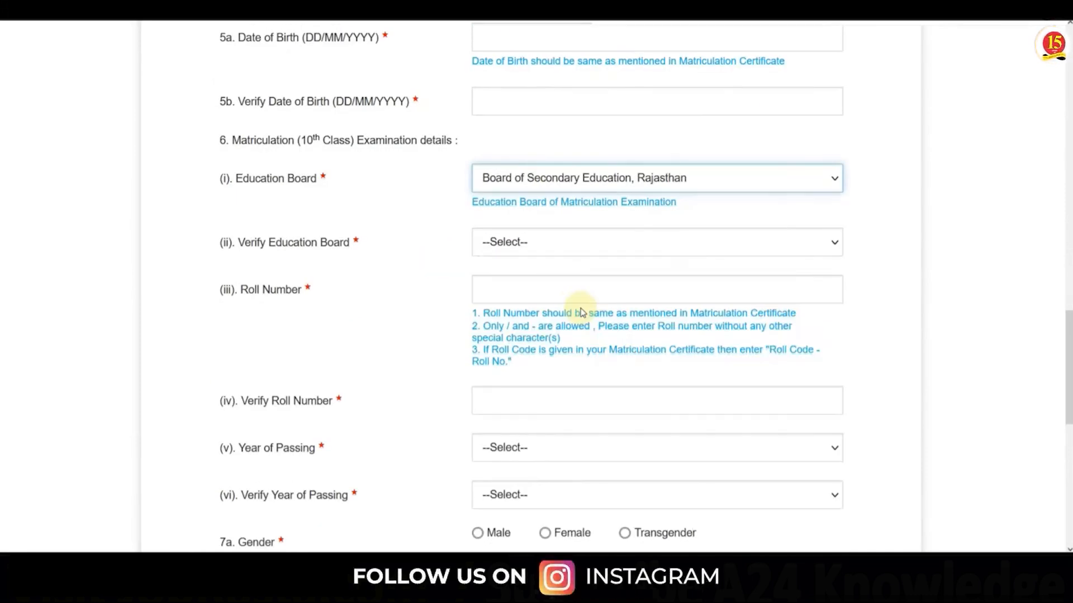
# Examine the matriculation fields for verifying the education board, entering the roll number and giving the year of passing.
pyautogui.scroll(-3, 524, 278)
pyautogui.click(504, 79)
pyautogui.click(437, 102)
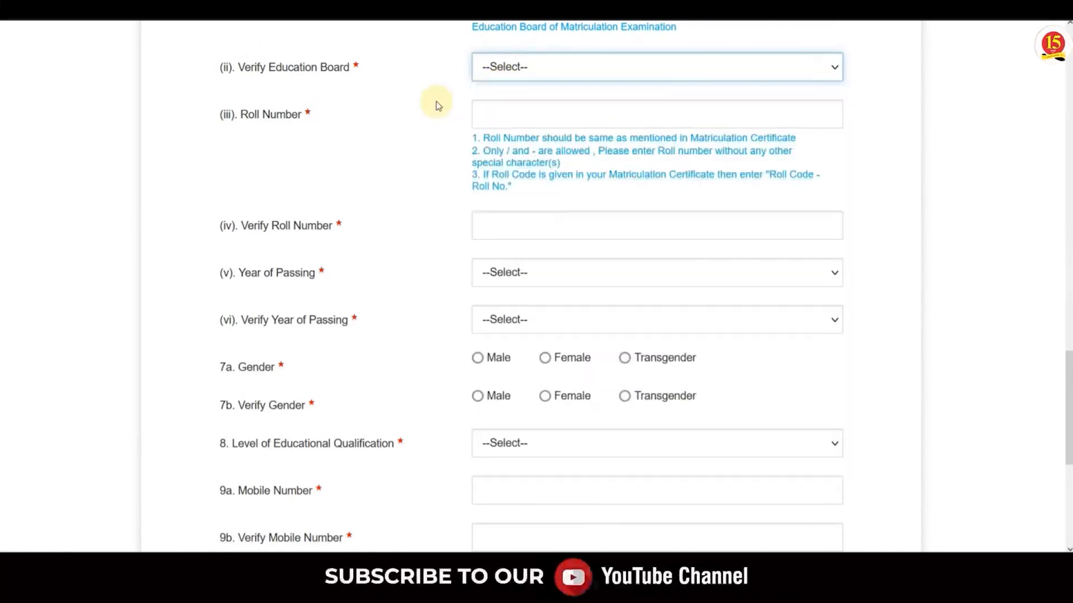
pyautogui.click(491, 116)
pyautogui.click(496, 218)
pyautogui.scroll(-2, 473, 217)
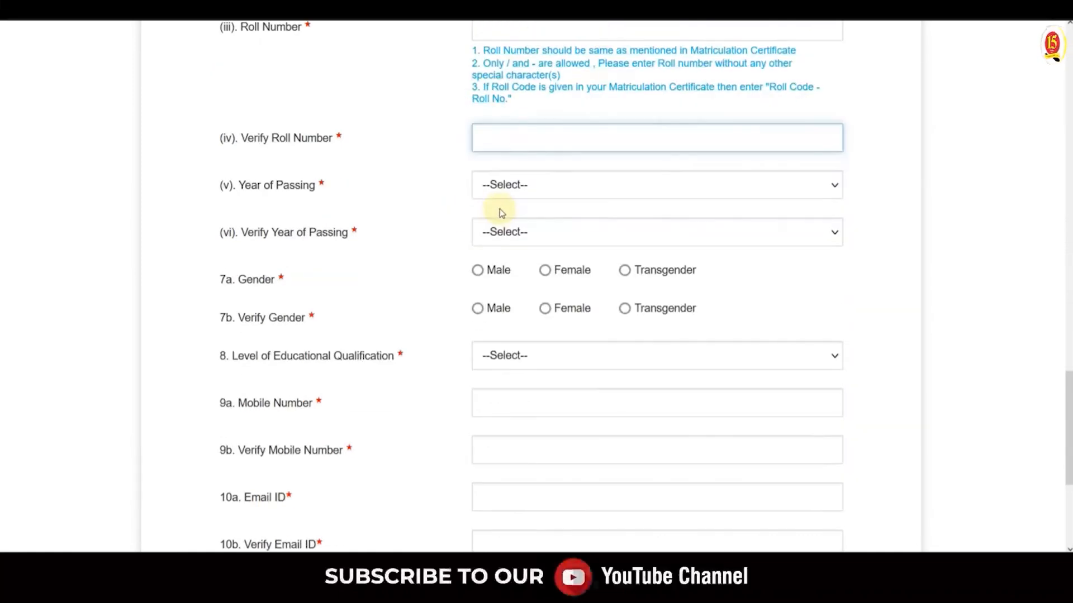
pyautogui.click(499, 196)
pyautogui.click(435, 218)
pyautogui.scroll(-2, 475, 207)
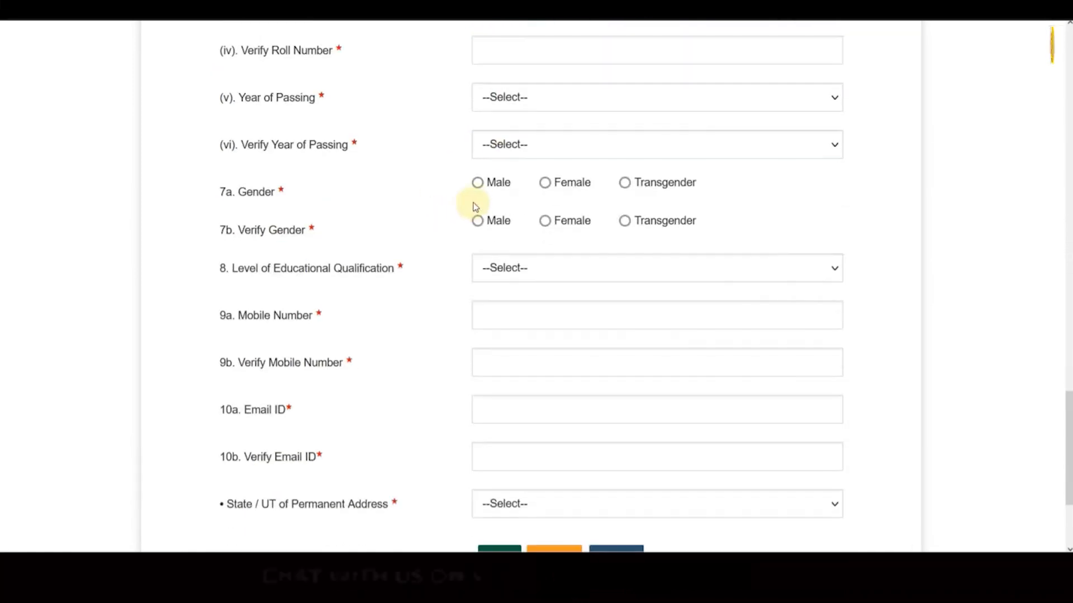
# Set the level of educational qualification to Graduation after trying Matriculation (10th).
pyautogui.scroll(-2, 479, 220)
pyautogui.click(494, 193)
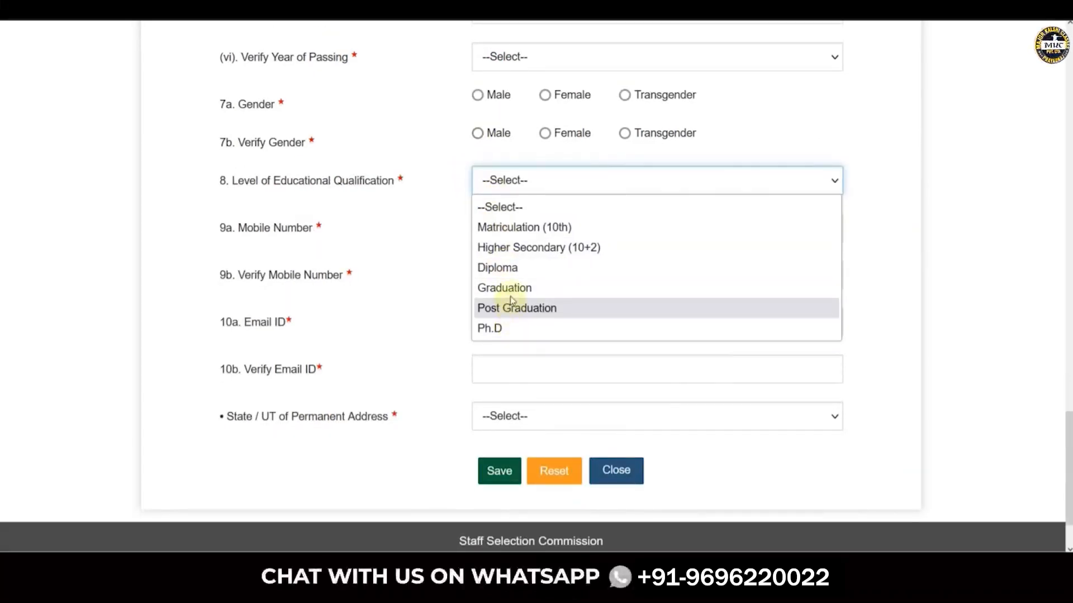
pyautogui.click(521, 229)
pyautogui.click(519, 188)
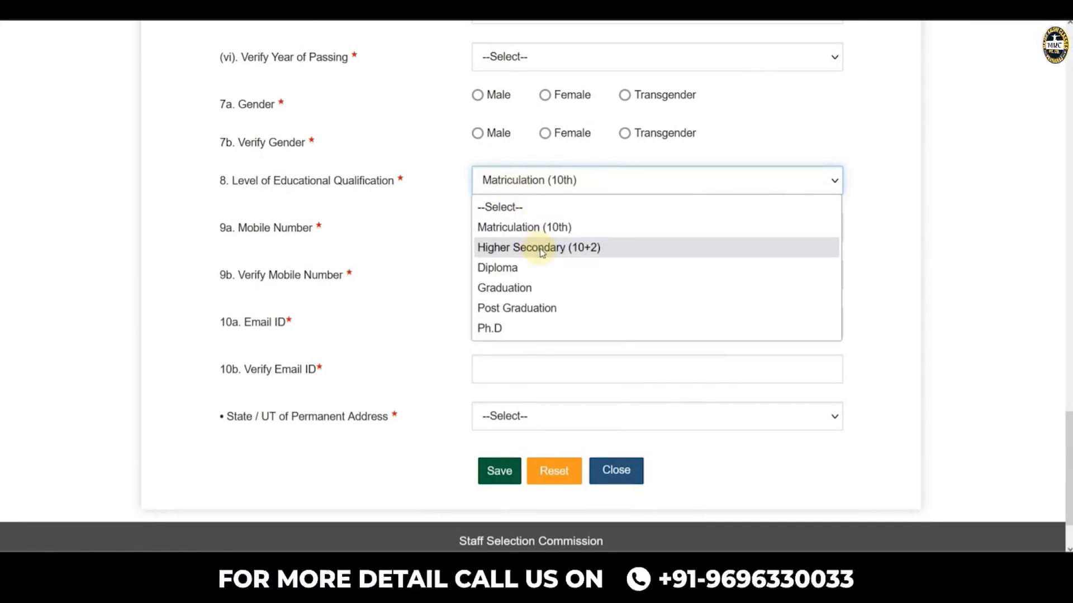
pyautogui.click(530, 288)
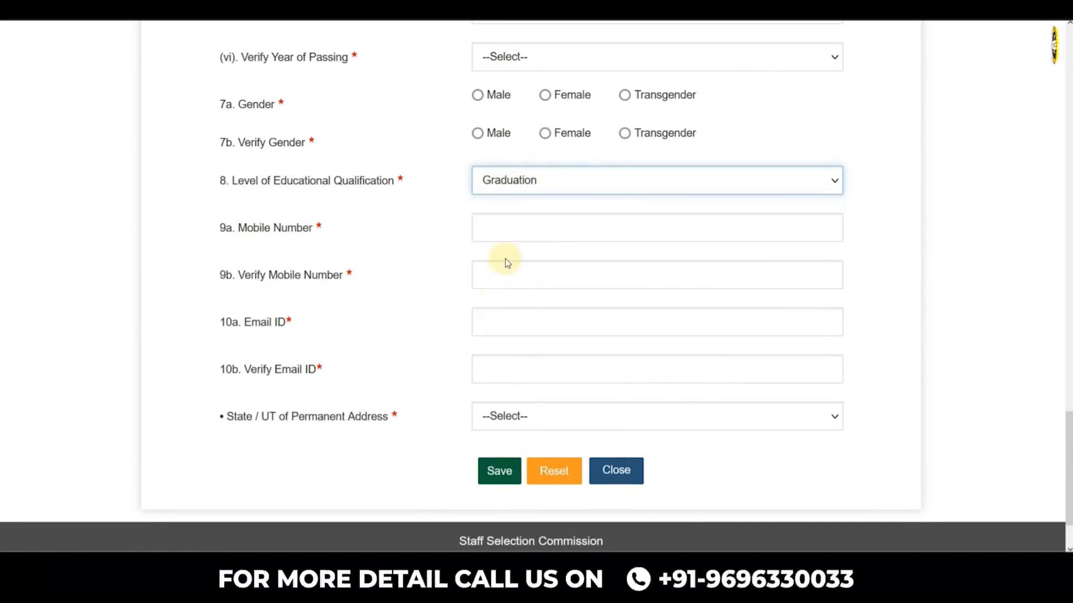
# Choose Rajasthan as the State / UT of the permanent address.
pyautogui.scroll(-3, 518, 329)
pyautogui.click(522, 334)
pyautogui.scroll(-5, 553, 263)
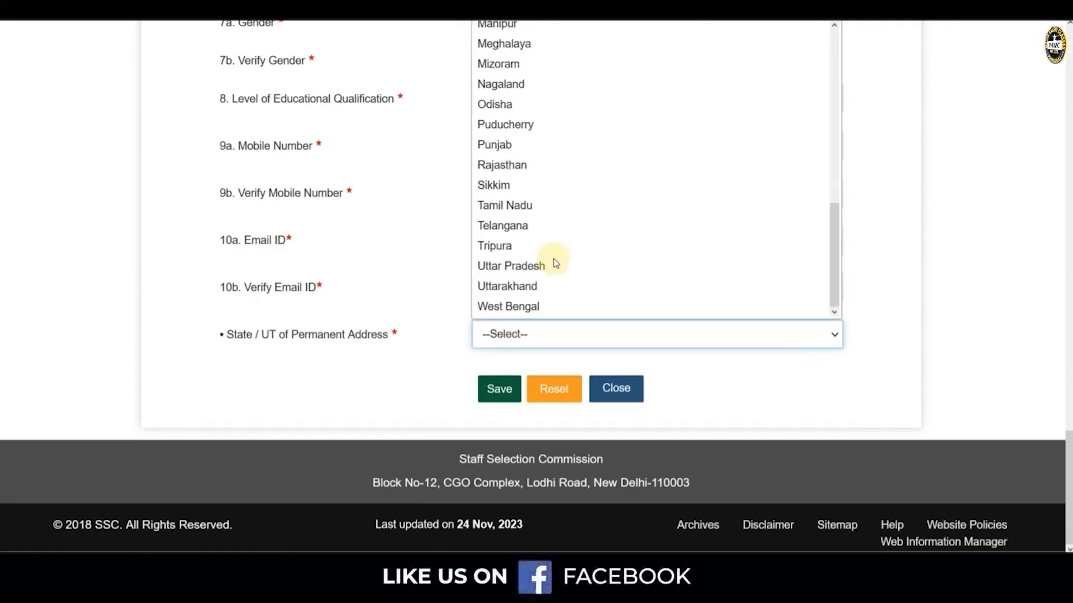
pyautogui.click(503, 165)
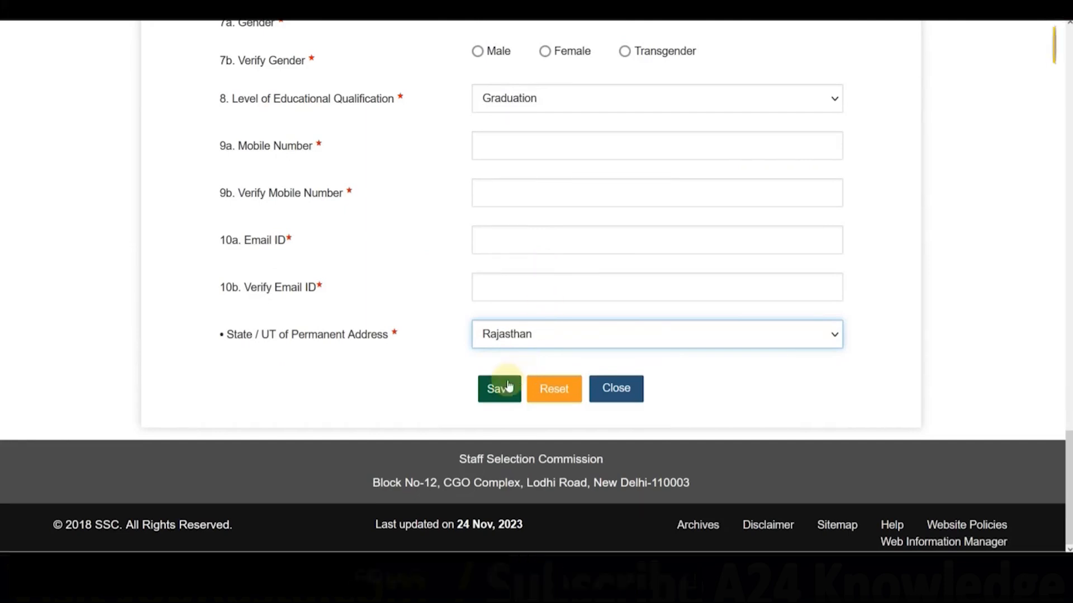
# Leave the registration form and go to the candidate login section of the Staff Selection Commission site.
pyautogui.moveTo(1068, 464); pyautogui.dragTo(1067, 84)
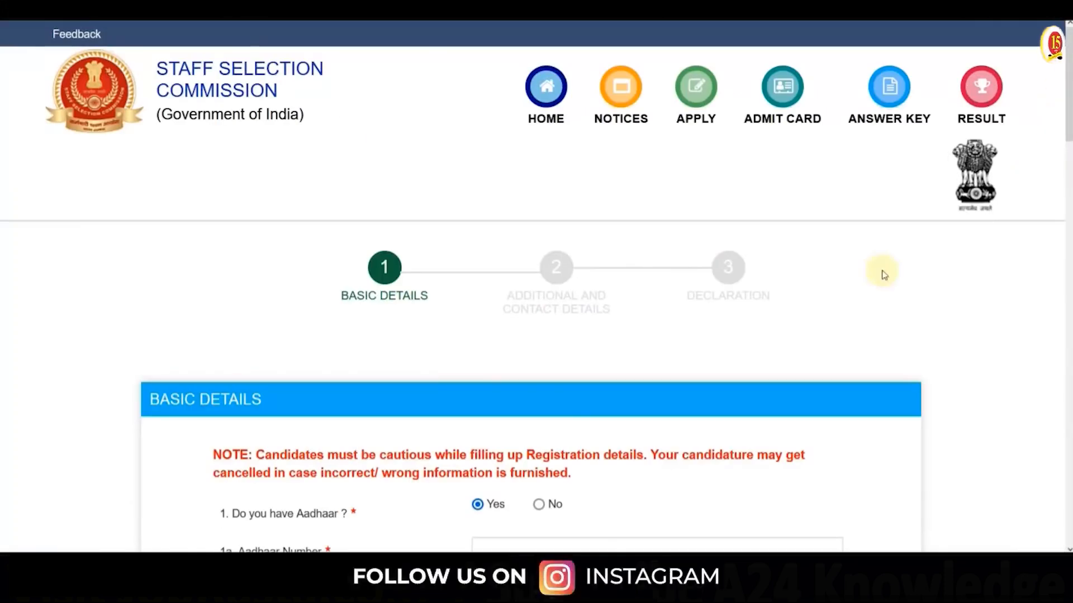
pyautogui.scroll(-2, 586, 304)
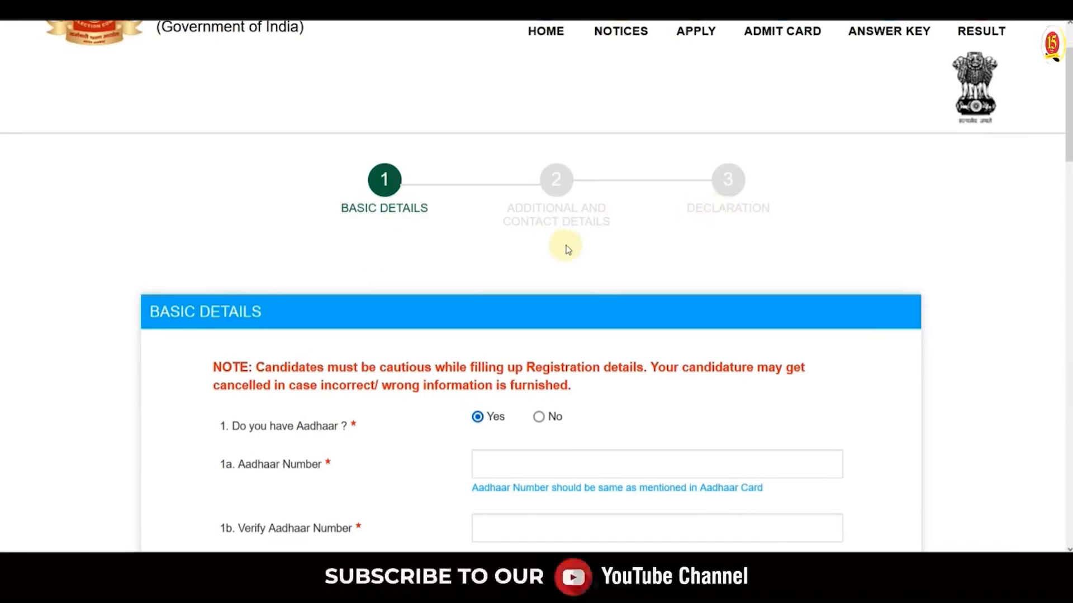
pyautogui.scroll(2, 564, 243)
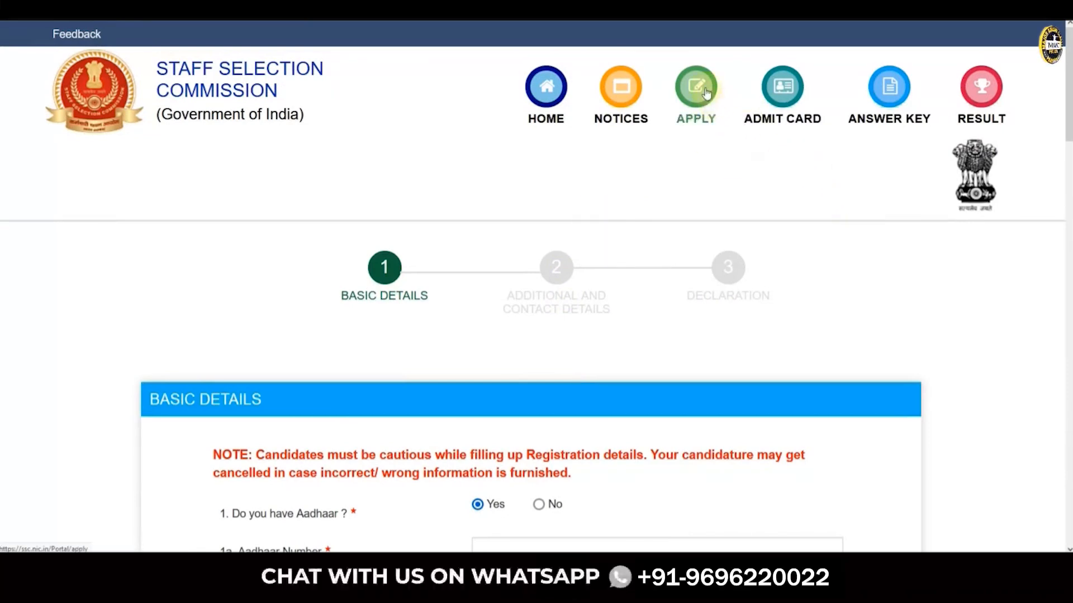
pyautogui.click(695, 103)
pyautogui.scroll(-3, 1068, 303)
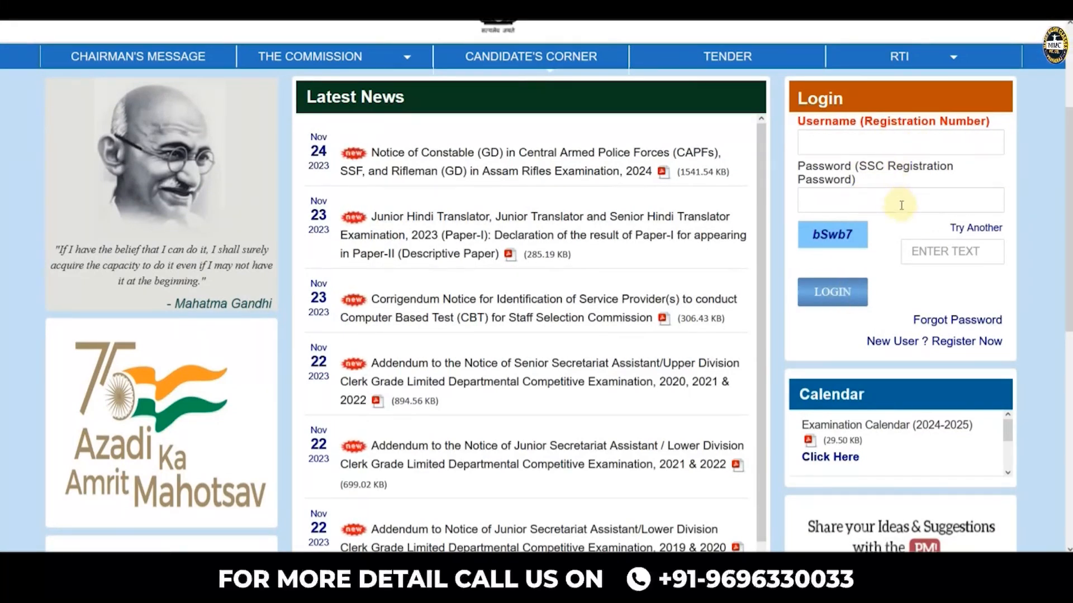
# Open the forgotten registration ID / password form, select Rajasthan as the permanent state, and close the form without submitting.
pyautogui.click(952, 322)
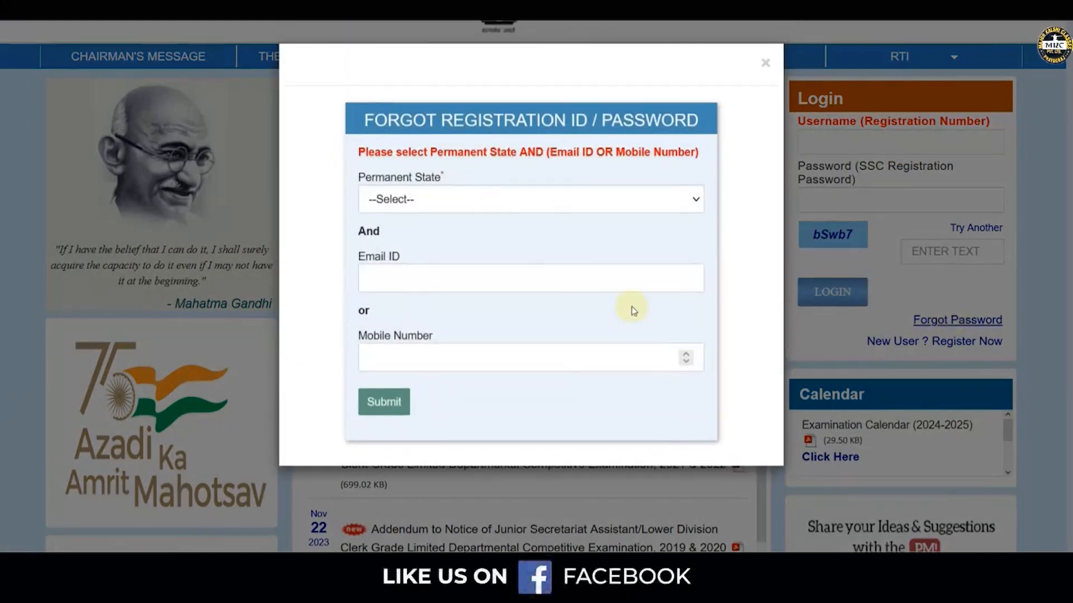
pyautogui.click(490, 201)
pyautogui.scroll(-5, 494, 335)
pyautogui.click(479, 400)
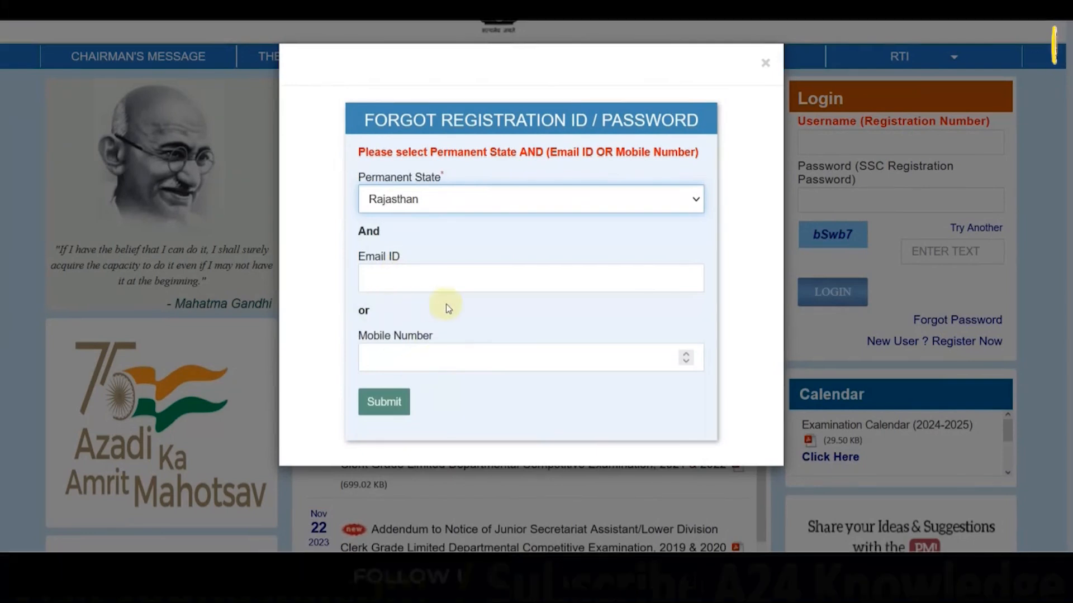
pyautogui.click(764, 63)
# Log in by filling in the saved registration number and password and entering the captcha text.
pyautogui.click(830, 144)
pyautogui.click(832, 163)
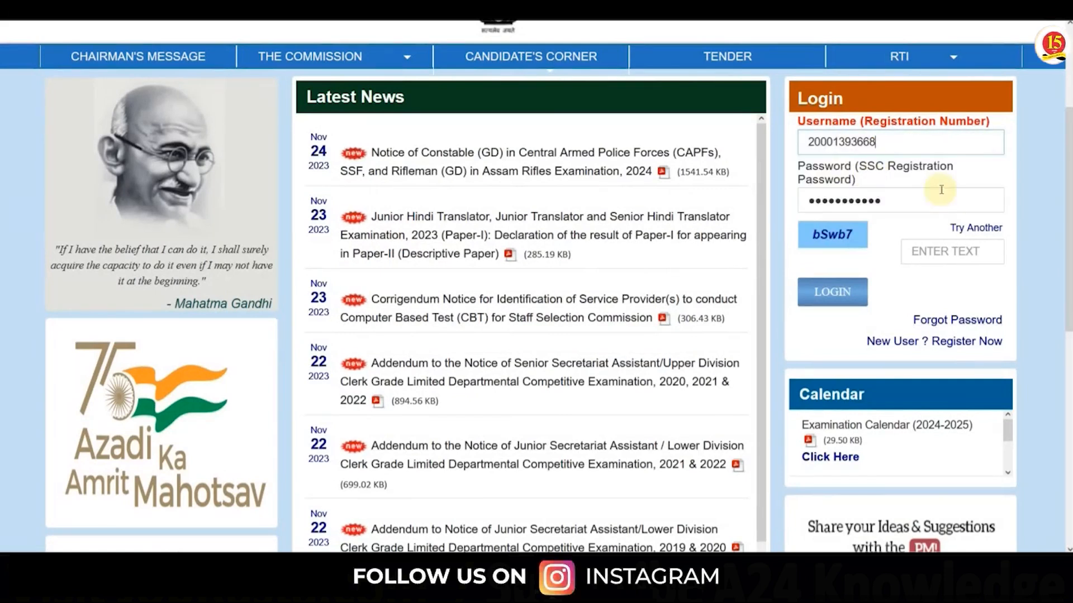
pyautogui.click(952, 249)
pyautogui.write('bSwb7')
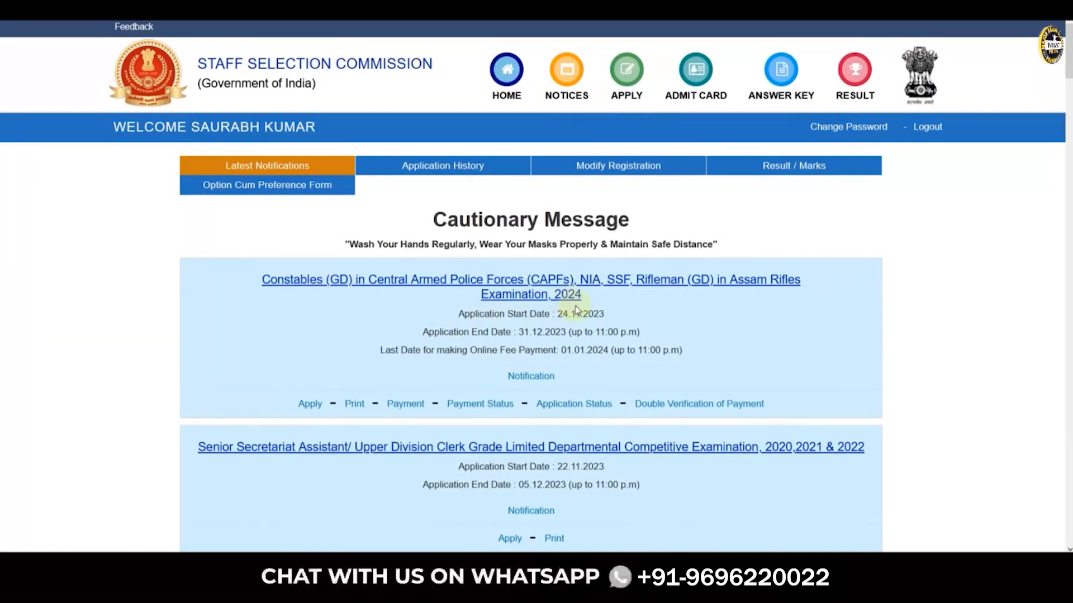
# Try Yes for question 14.1 on Ex-Servicemen status, look through the service fields, and set the answer to No.
pyautogui.scroll(-1, 620, 324)
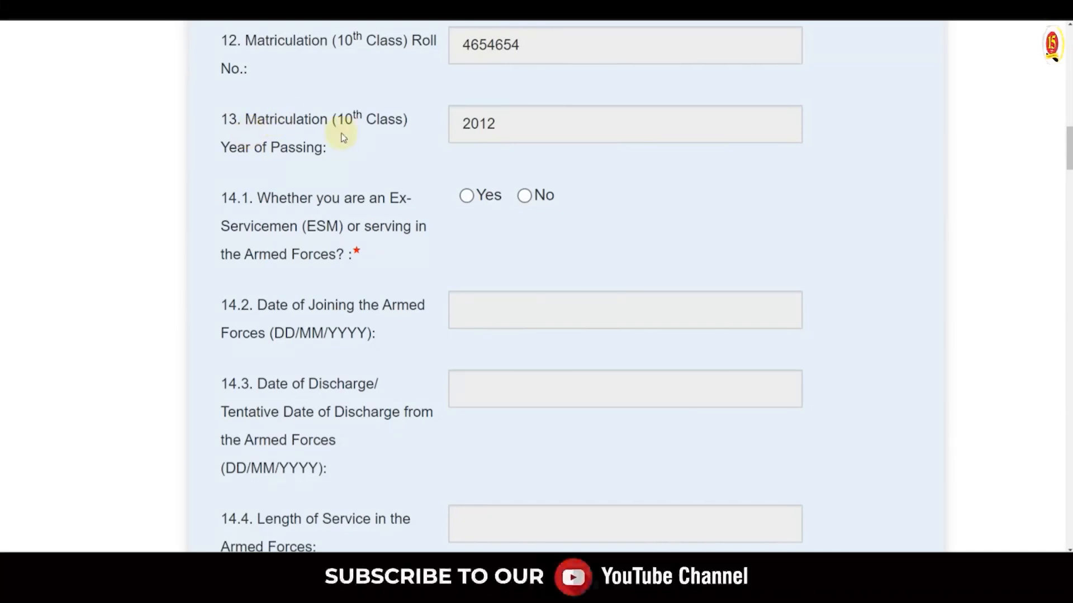
pyautogui.scroll(-1, 430, 179)
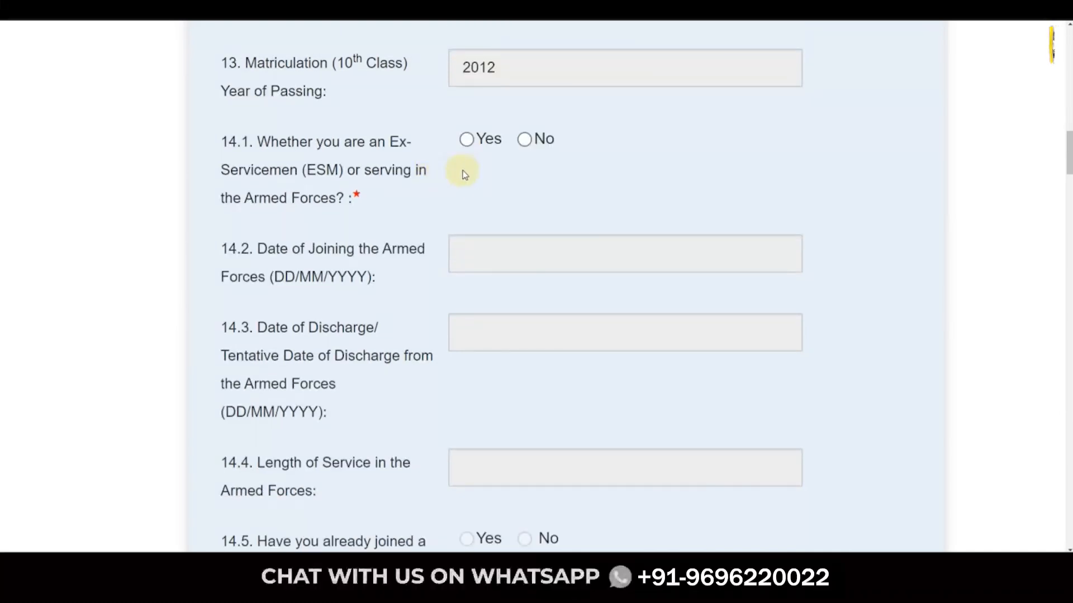
pyautogui.click(466, 139)
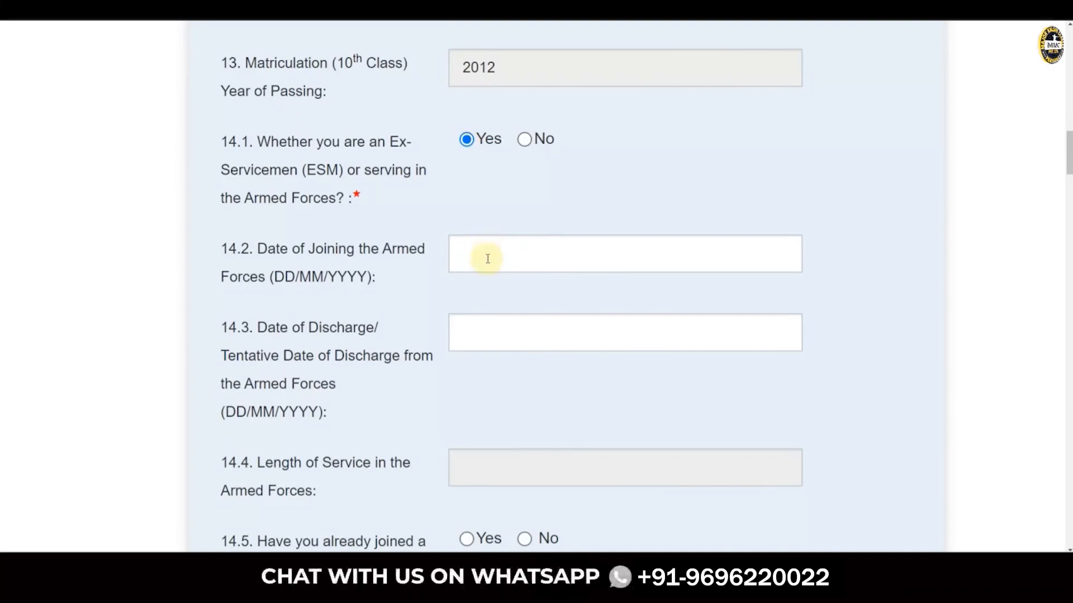
pyautogui.scroll(-4, 490, 309)
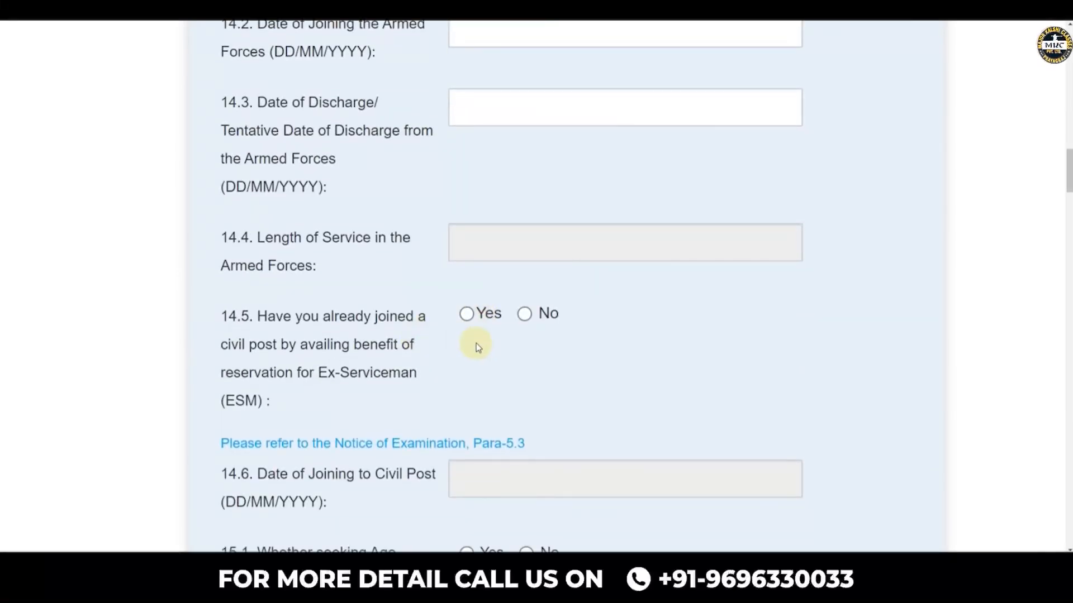
pyautogui.scroll(2, 476, 343)
pyautogui.scroll(1, 527, 79)
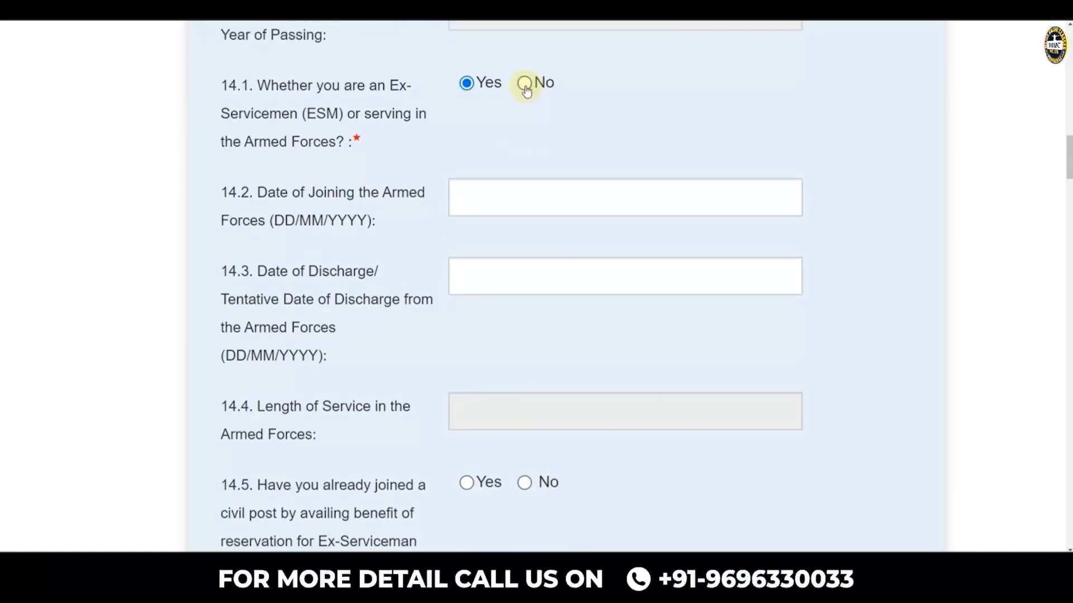
pyautogui.click(524, 84)
# Answer No to question 15.1 on seeking age relaxation, after trying Yes.
pyautogui.scroll(-1, 624, 233)
pyautogui.scroll(-8, 546, 235)
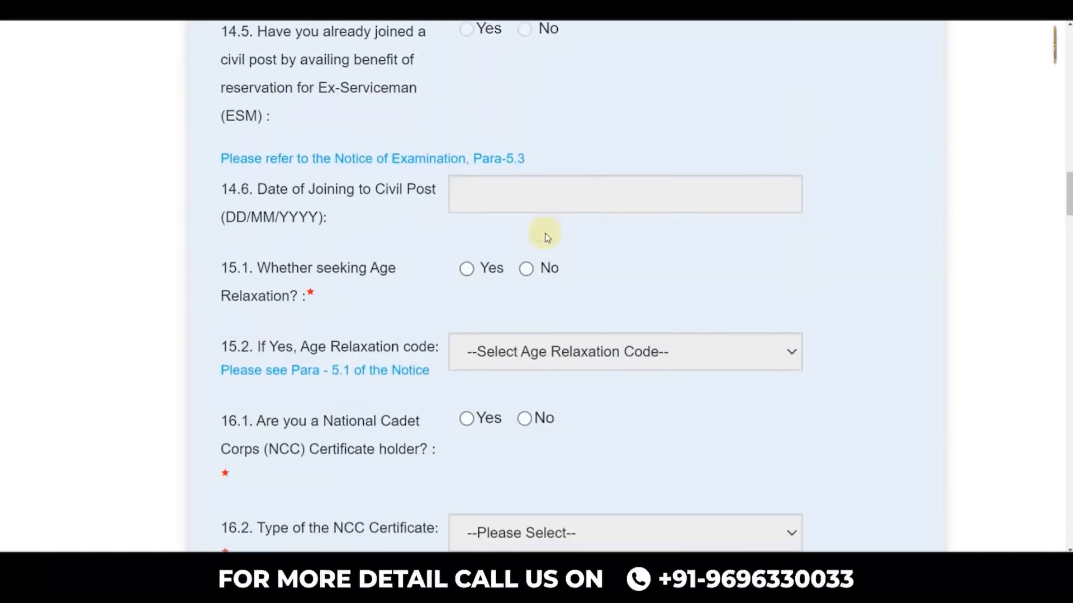
pyautogui.click(467, 161)
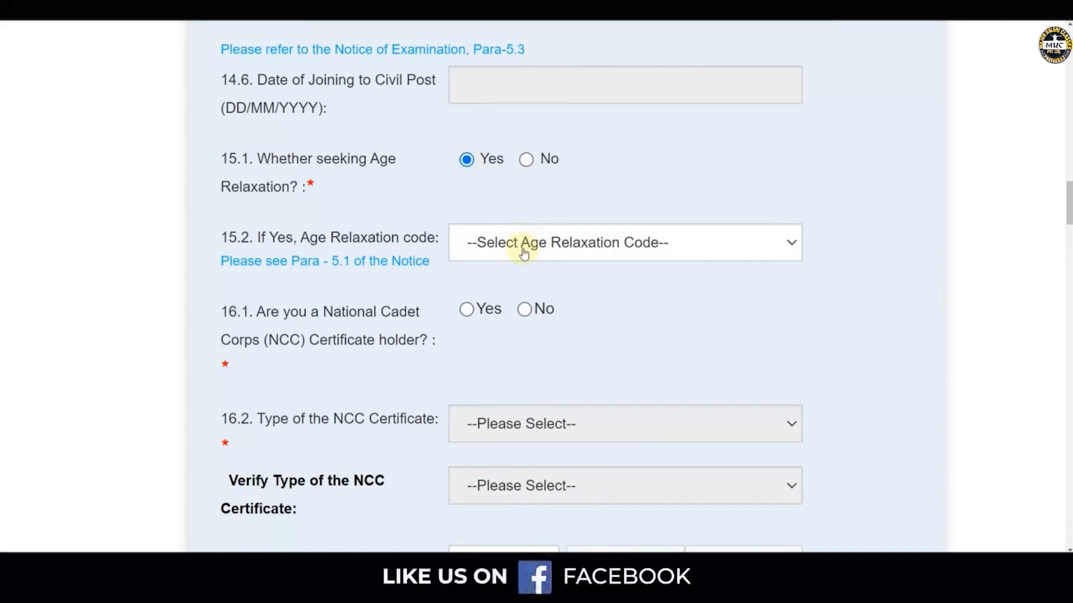
pyautogui.click(527, 162)
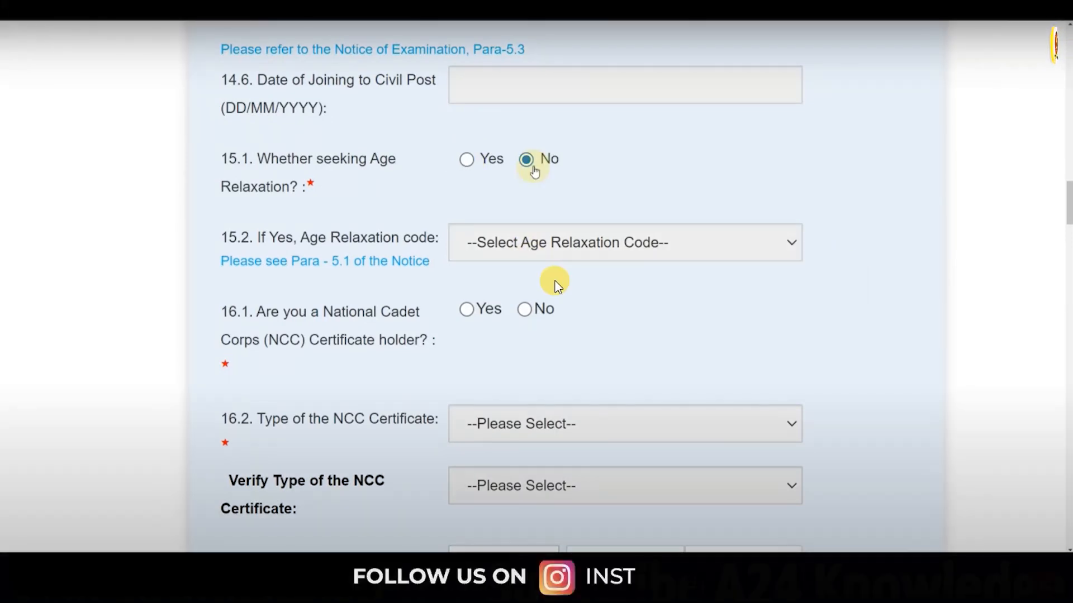
# Select NR-Delhi(2201) as the first preferred examination centre in question 17.
pyautogui.scroll(-3, 557, 286)
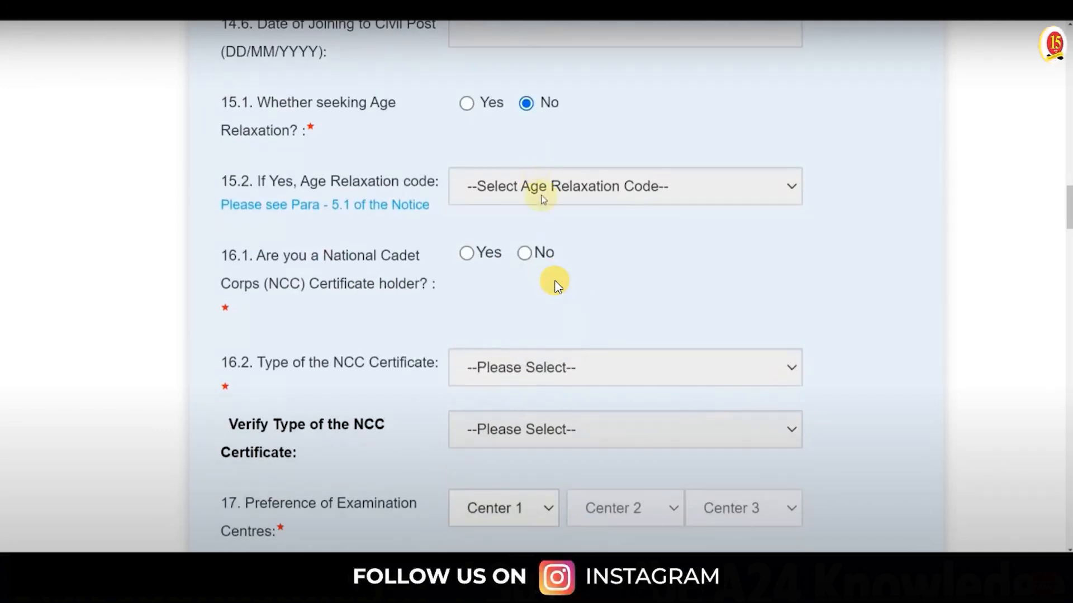
pyautogui.scroll(-3, 558, 286)
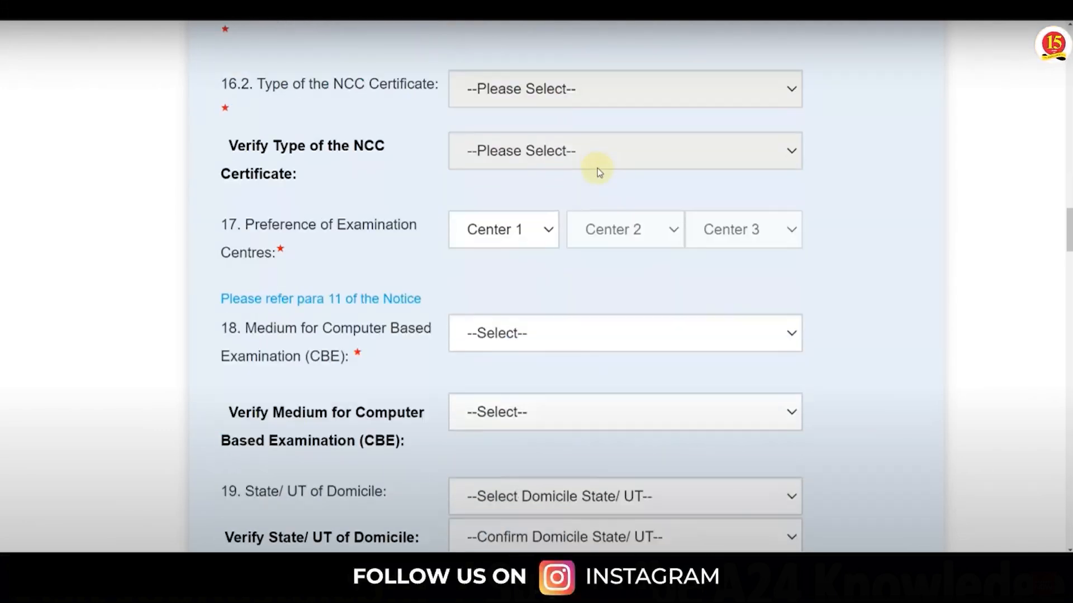
pyautogui.click(539, 227)
pyautogui.scroll(-10, 587, 362)
pyautogui.scroll(-20, 586, 362)
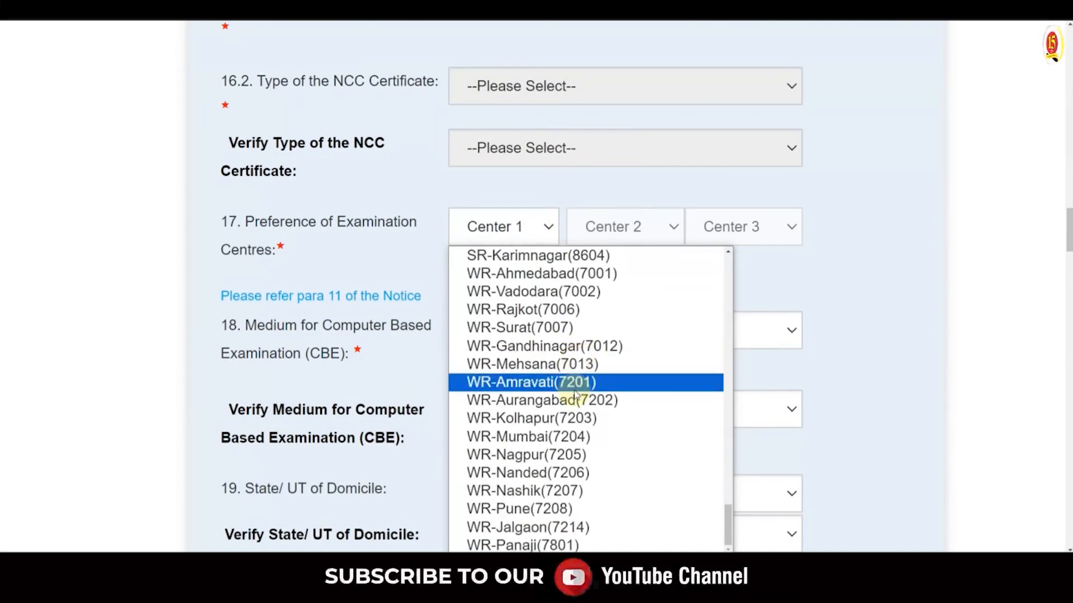
pyautogui.scroll(10, 587, 422)
pyautogui.scroll(4, 581, 419)
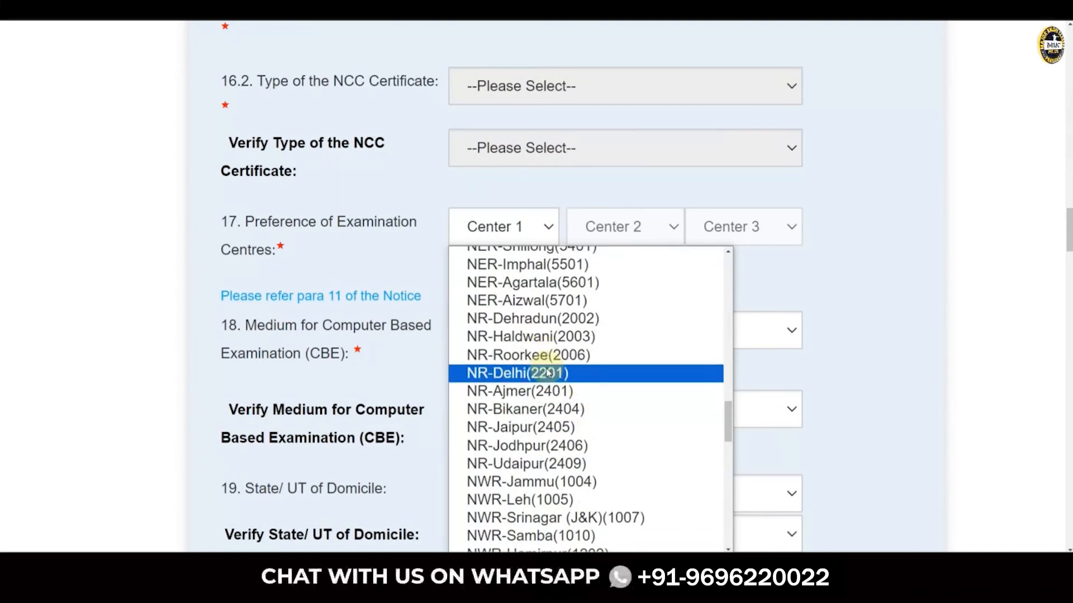
pyautogui.click(546, 373)
# Set the second examination centre preference to NR-Jaipur(2405) and the third to NR-Dehradun(2002).
pyautogui.click(659, 243)
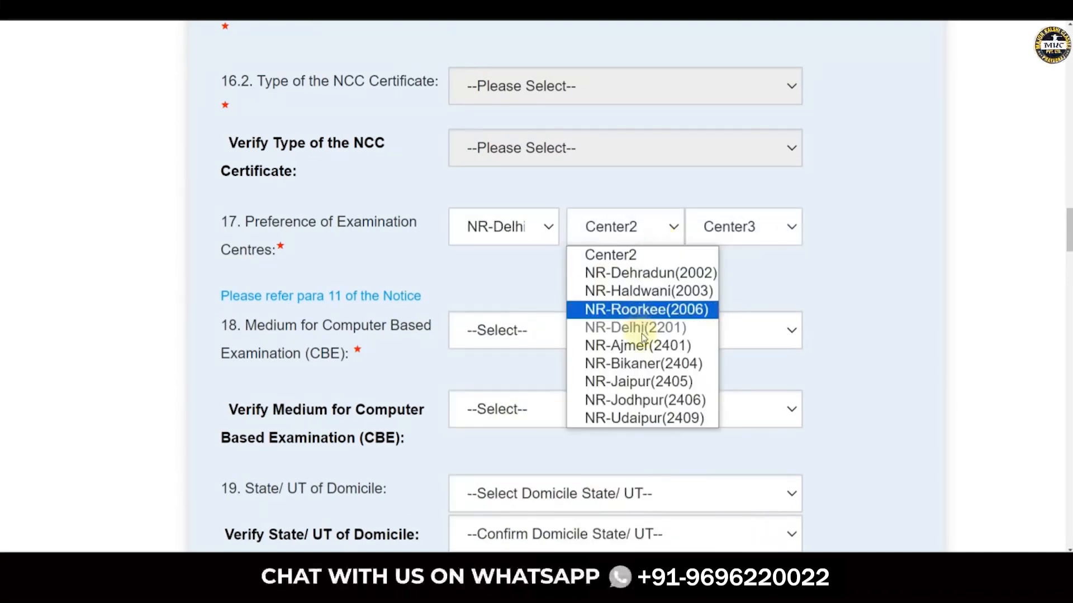
pyautogui.click(648, 380)
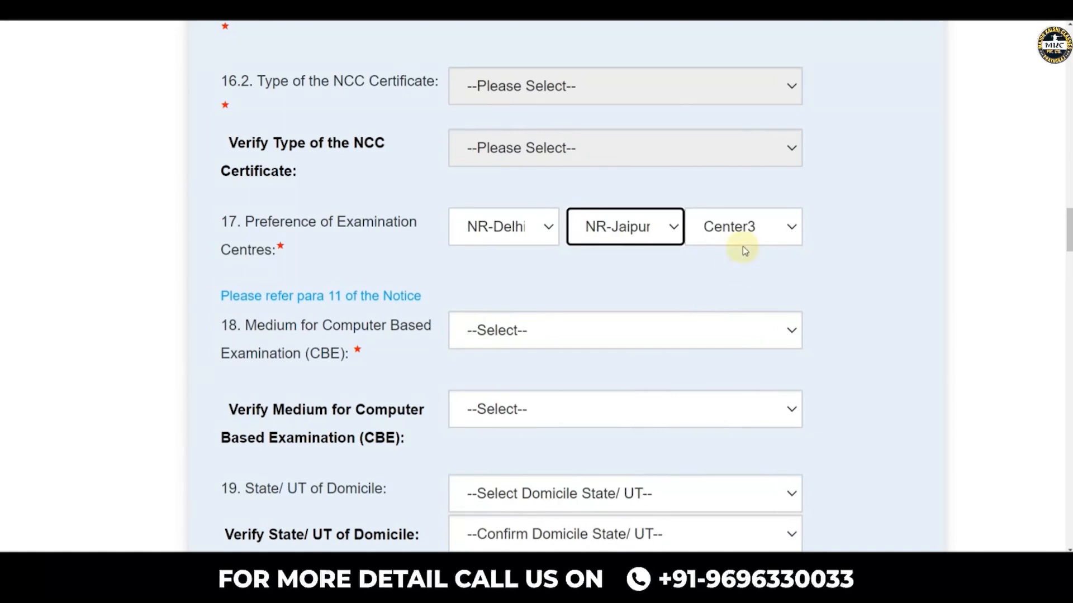
pyautogui.click(746, 227)
pyautogui.click(758, 283)
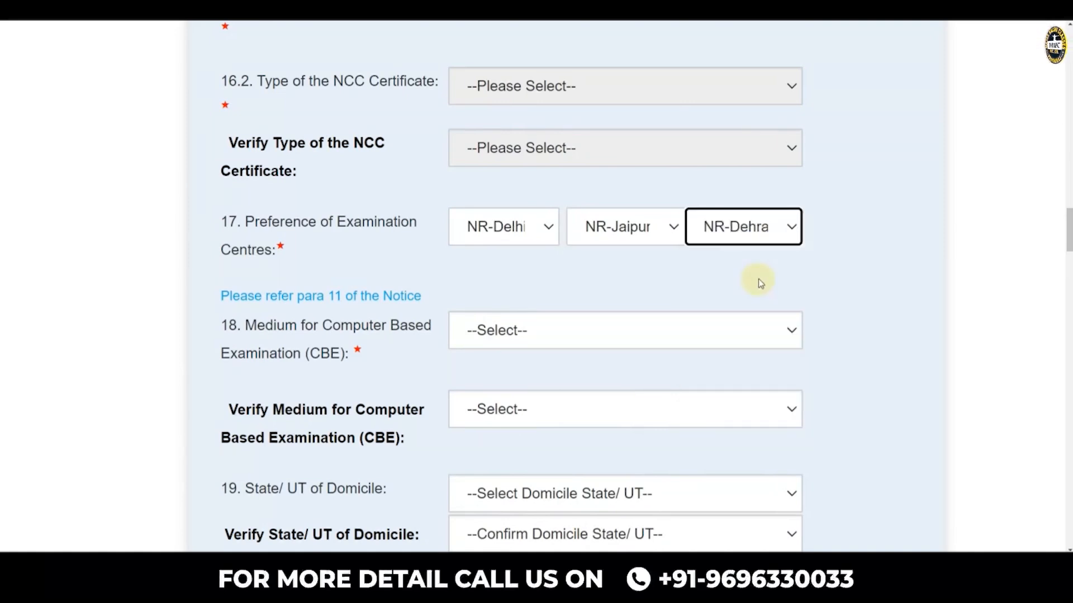
# Select Hindi (1) as the medium for the computer based examination in question 18 and in its verification field.
pyautogui.scroll(-3, 758, 279)
pyautogui.click(551, 178)
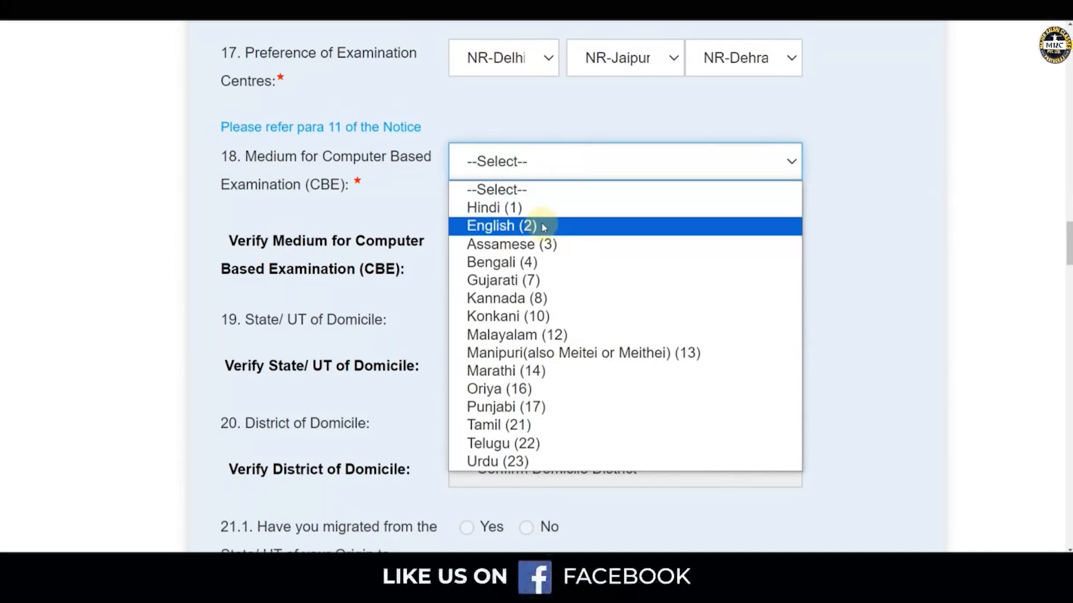
pyautogui.click(537, 208)
pyautogui.click(561, 241)
pyautogui.click(520, 284)
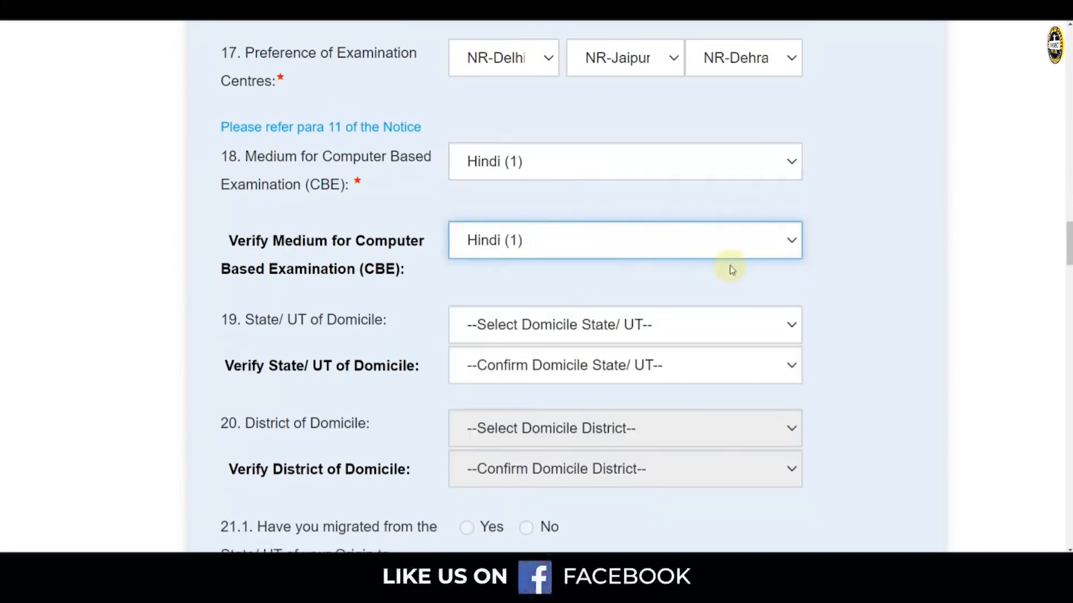
# Set the State/UT of Domicile in question 19 to Rajasthan and verify it with the same state.
pyautogui.scroll(-2, 732, 267)
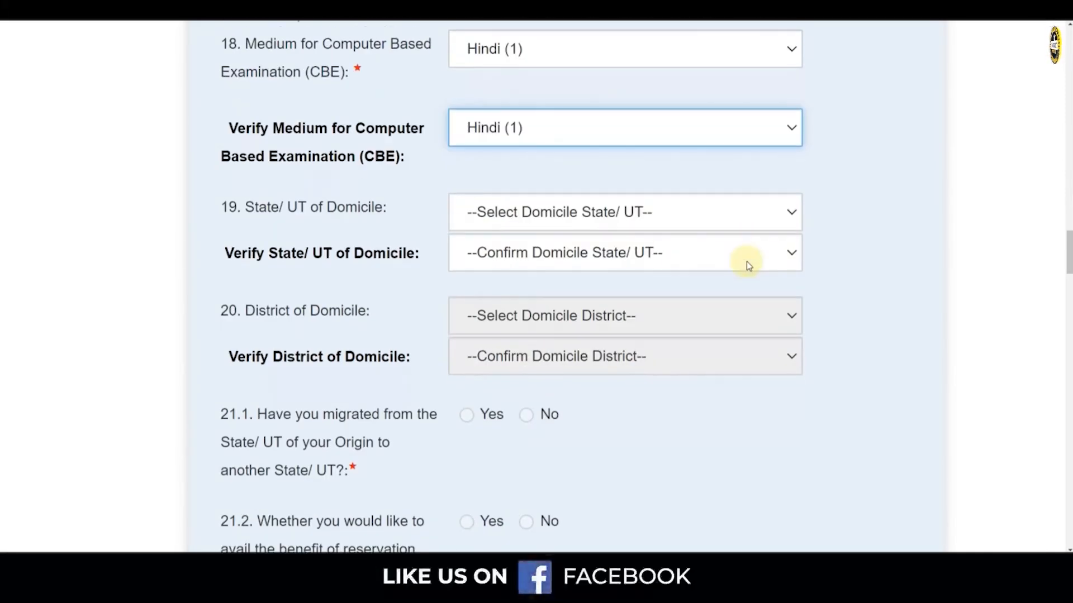
pyautogui.click(592, 230)
pyautogui.scroll(-5, 564, 340)
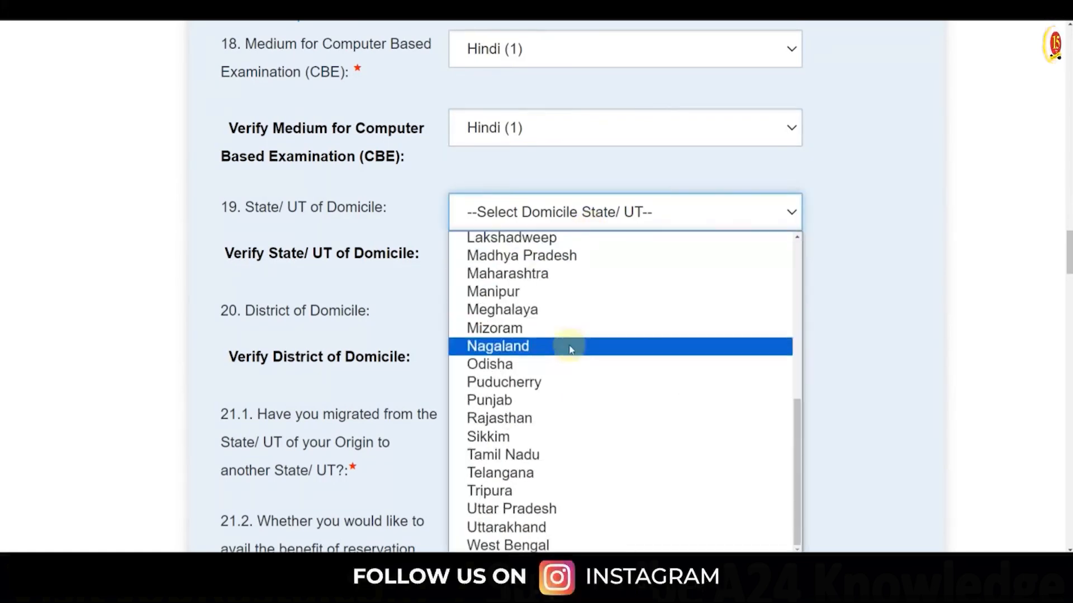
pyautogui.click(552, 418)
pyautogui.click(544, 252)
pyautogui.scroll(-5, 538, 383)
pyautogui.click(534, 419)
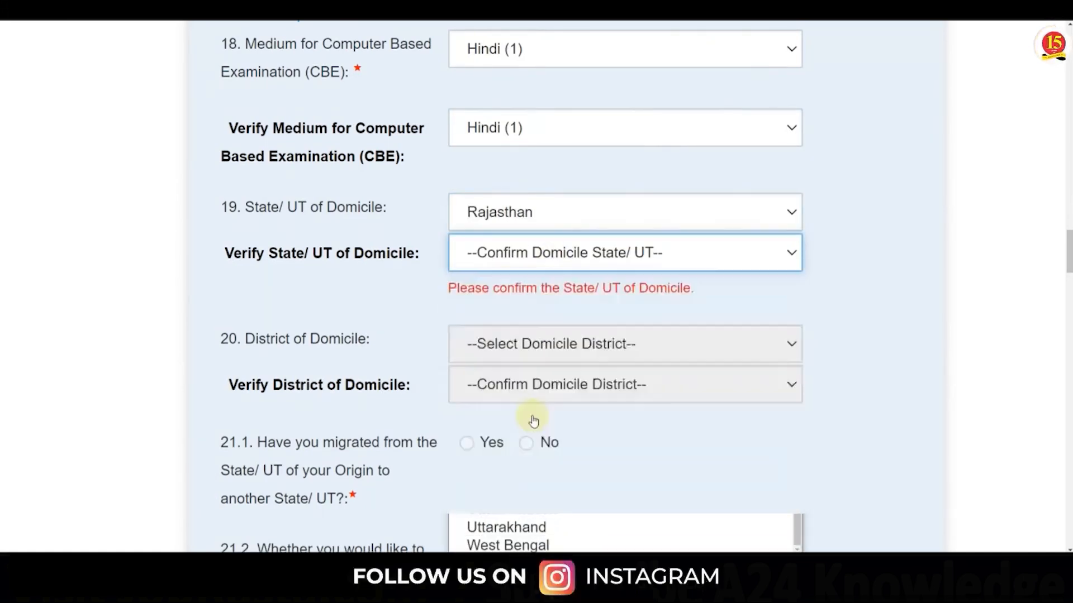
# Set the District of Domicile in question 20 to Alwar and verify it with the same district.
pyautogui.scroll(-3, 534, 421)
pyautogui.click(522, 208)
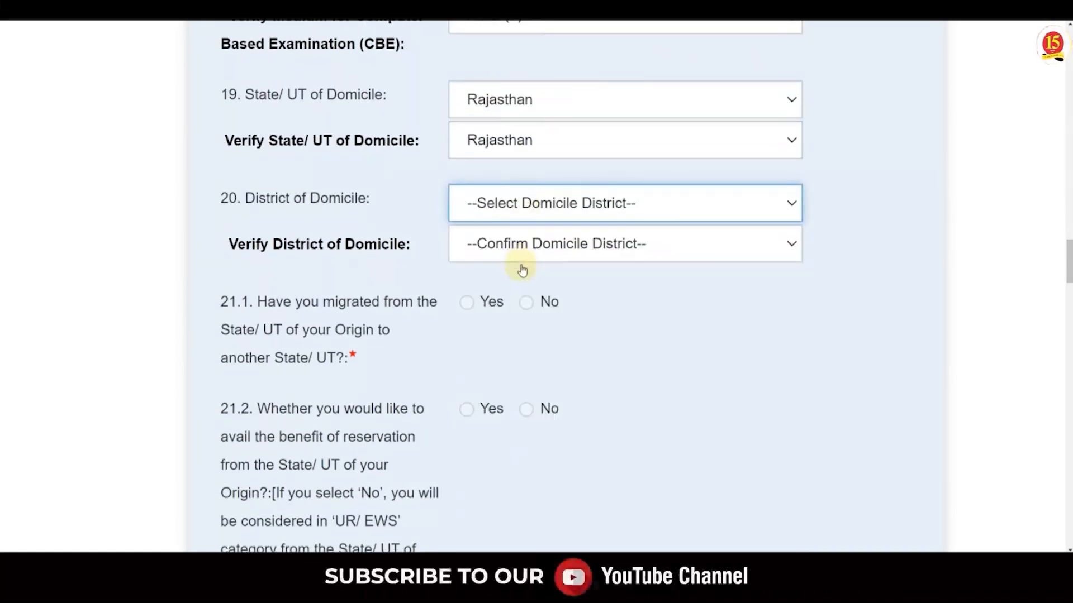
pyautogui.click(519, 254)
pyautogui.click(598, 311)
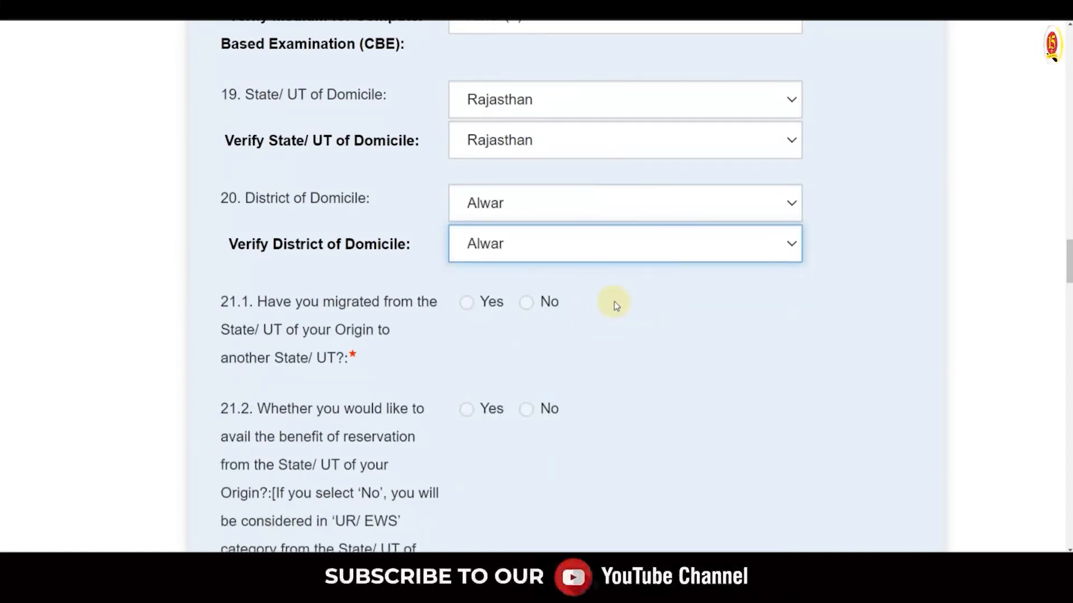
# Review questions 21.1 to 23 on migration, reservation benefit, state and district of origin, Militancy/Naxal affected district and Border District.
pyautogui.scroll(-1, 614, 302)
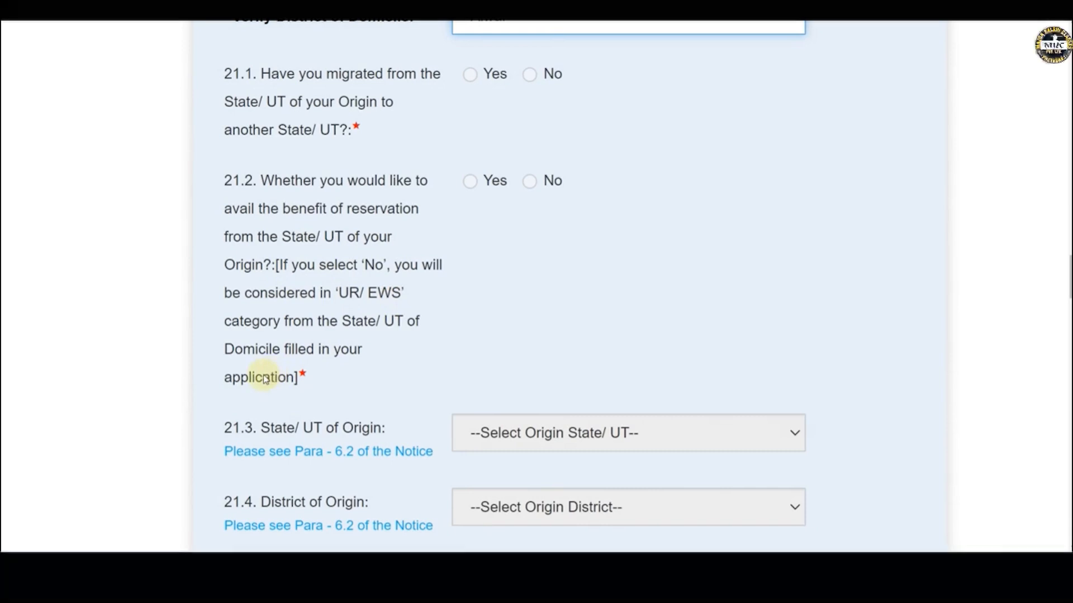
pyautogui.click(389, 289)
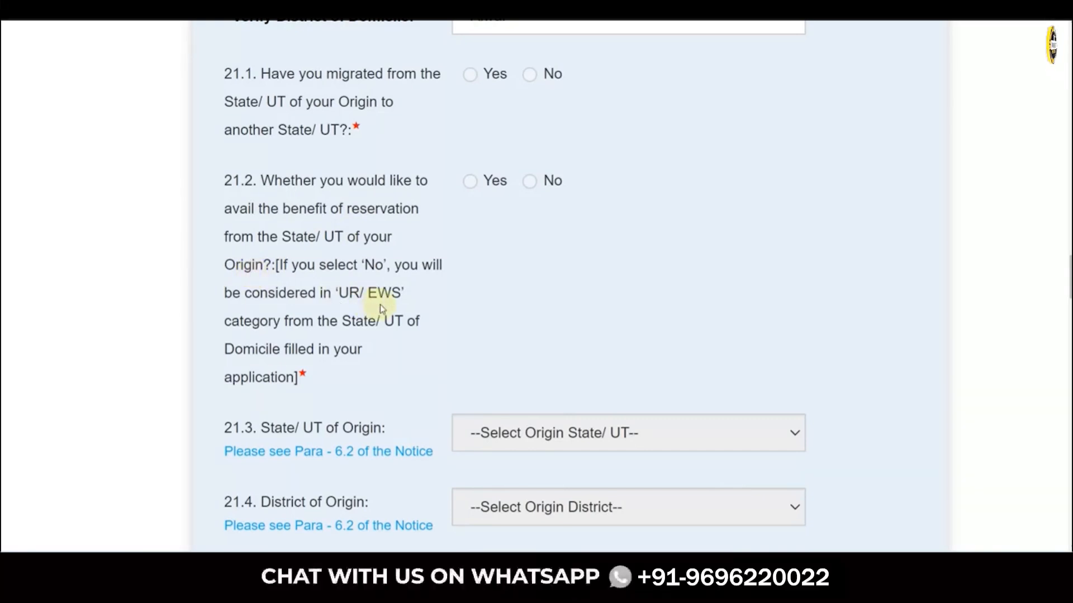
pyautogui.scroll(1, 734, 260)
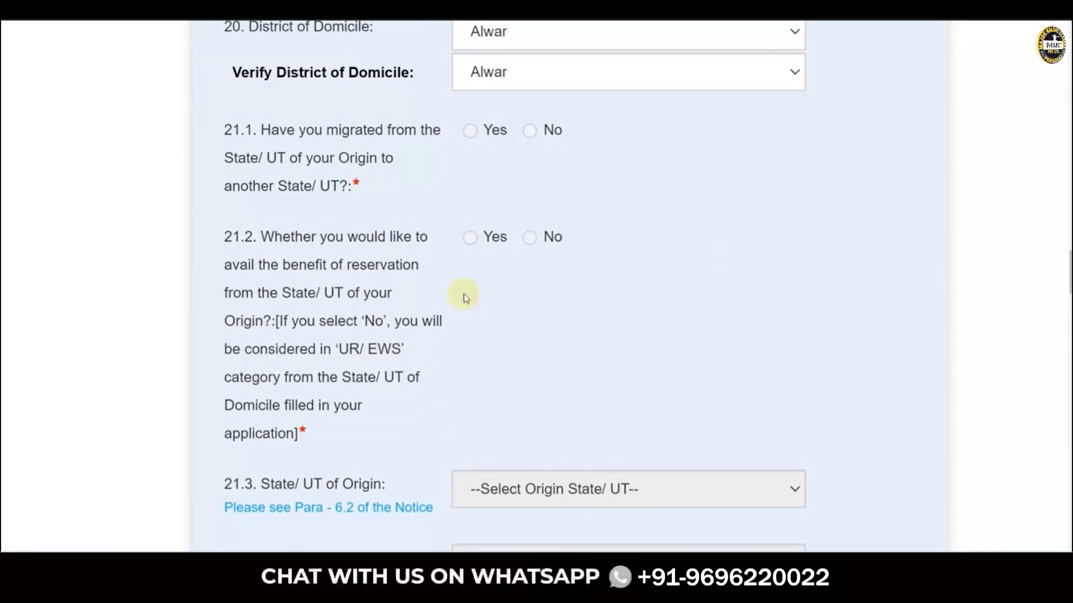
pyautogui.scroll(-4, 545, 296)
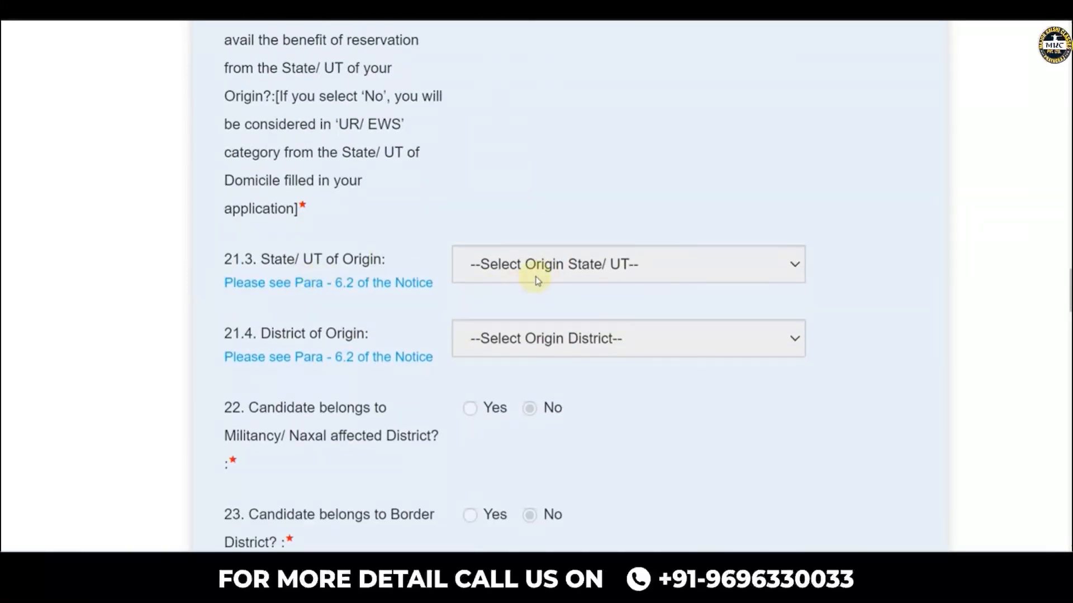
pyautogui.scroll(7, 535, 333)
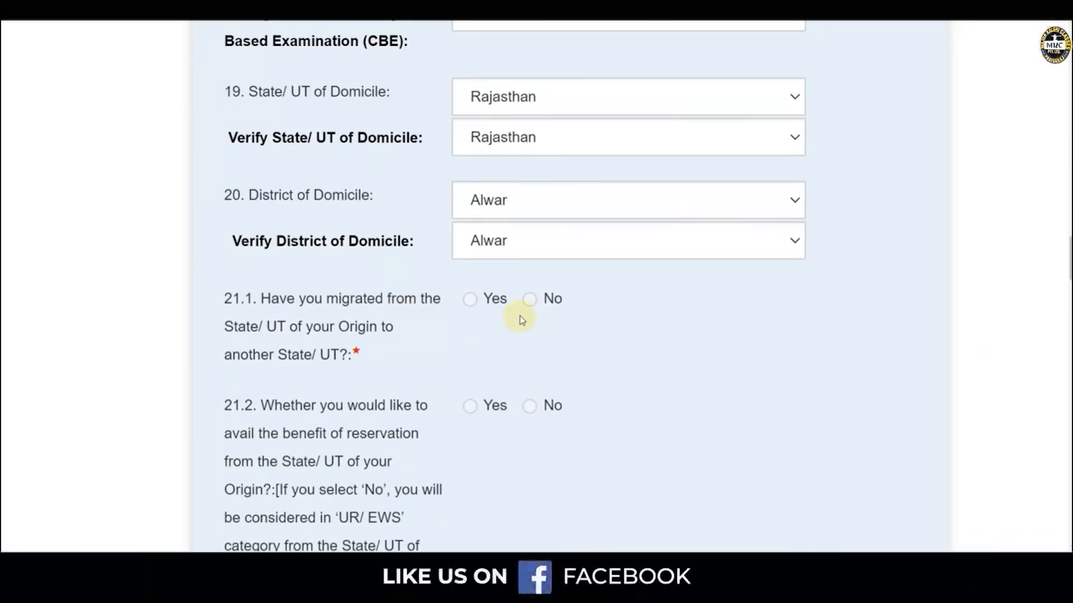
pyautogui.scroll(-6, 520, 319)
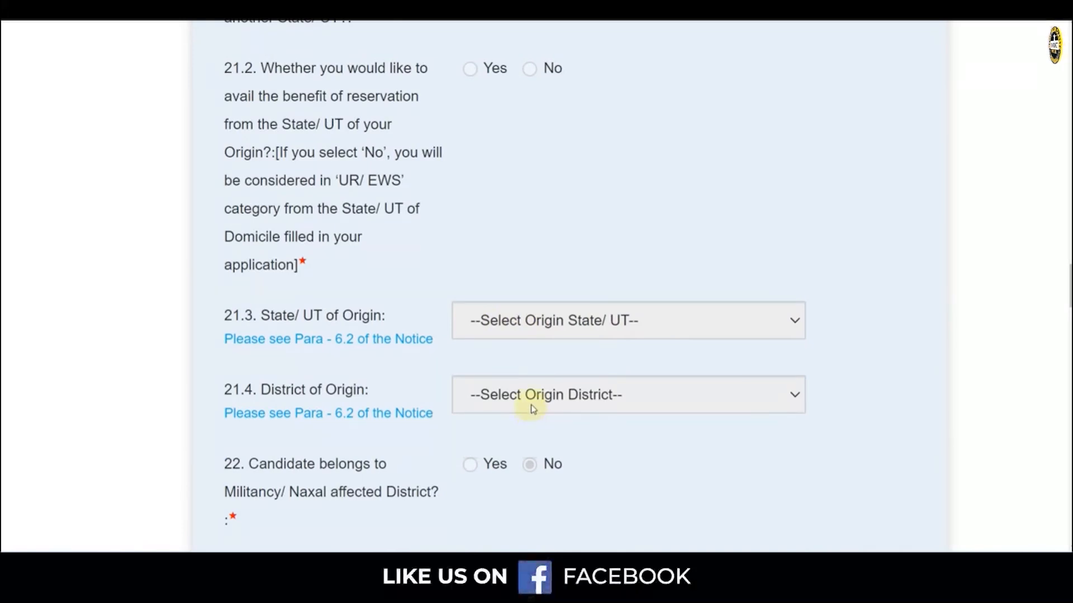
pyautogui.scroll(-2, 502, 318)
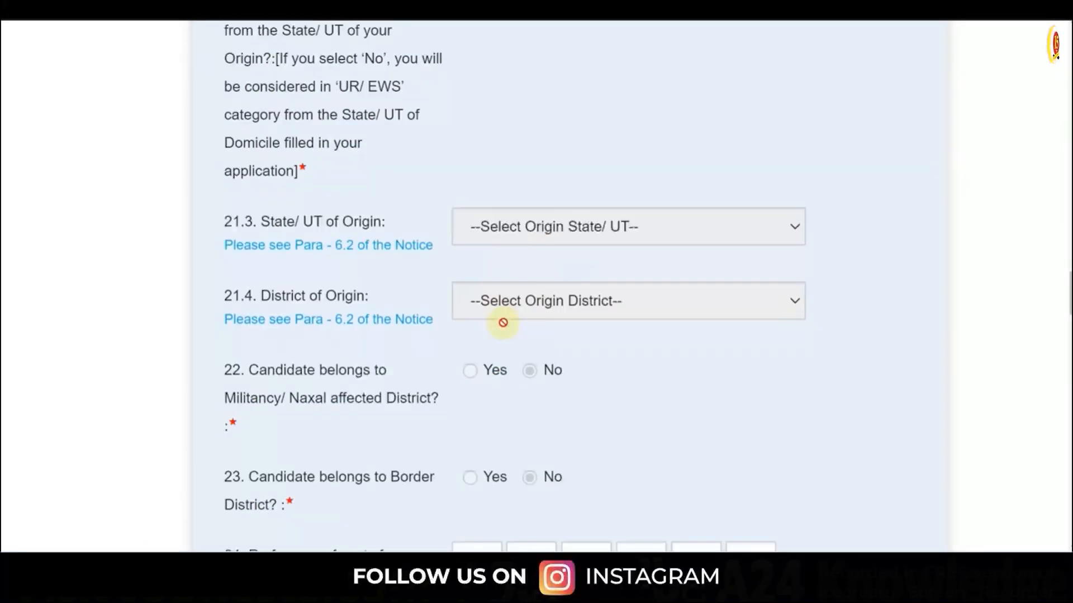
pyautogui.scroll(-1, 502, 335)
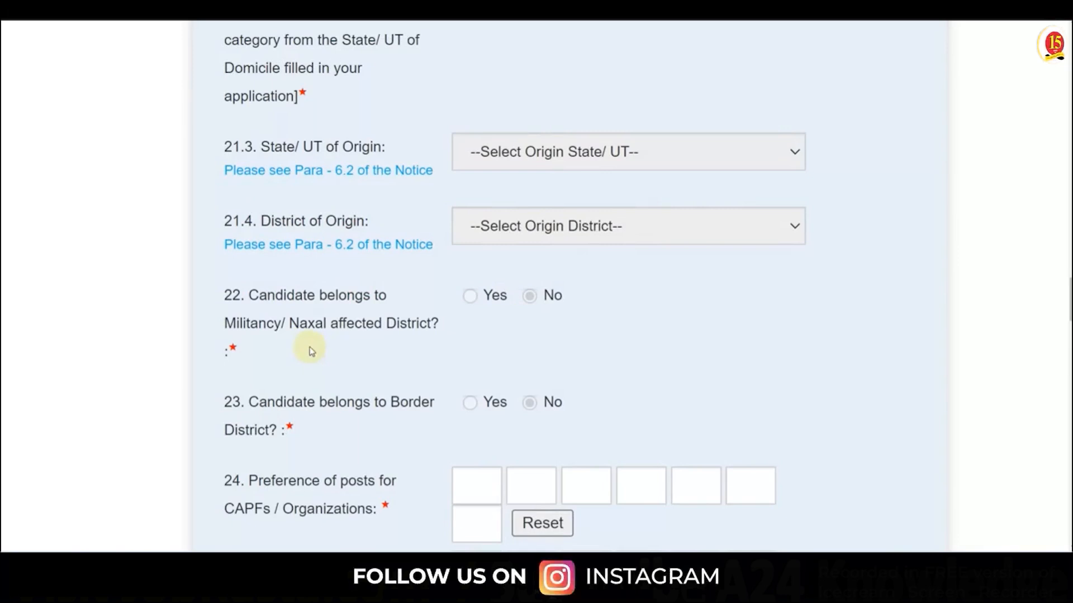
pyautogui.scroll(-1, 464, 345)
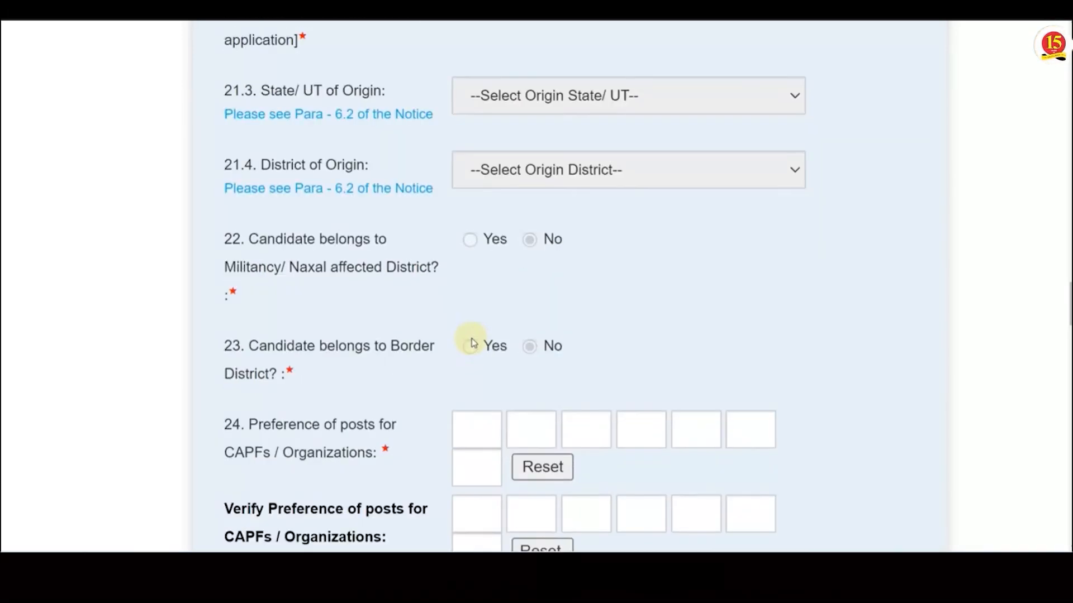
pyautogui.scroll(-2, 472, 347)
pyautogui.scroll(-1, 370, 355)
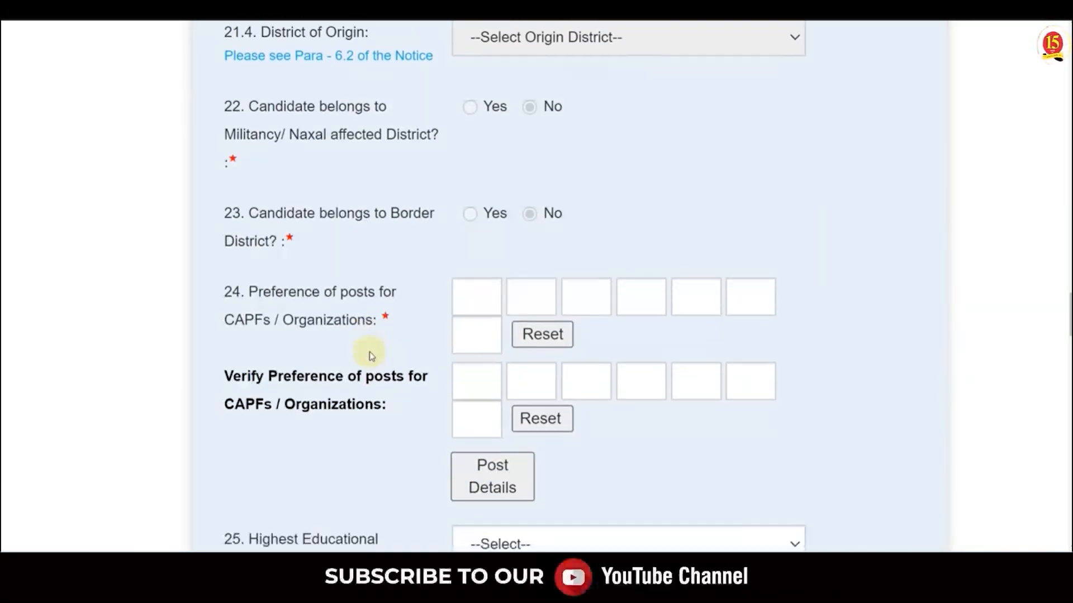
# Examine the post details for question 24, matching each post code to its CAPF or organization.
pyautogui.scroll(-1, 335, 298)
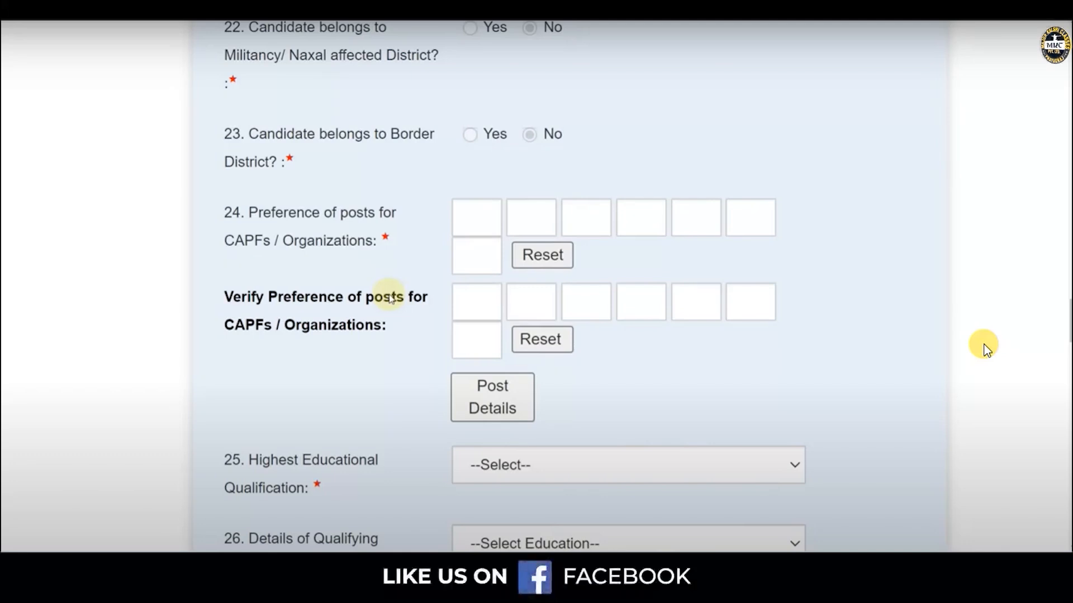
pyautogui.click(987, 351)
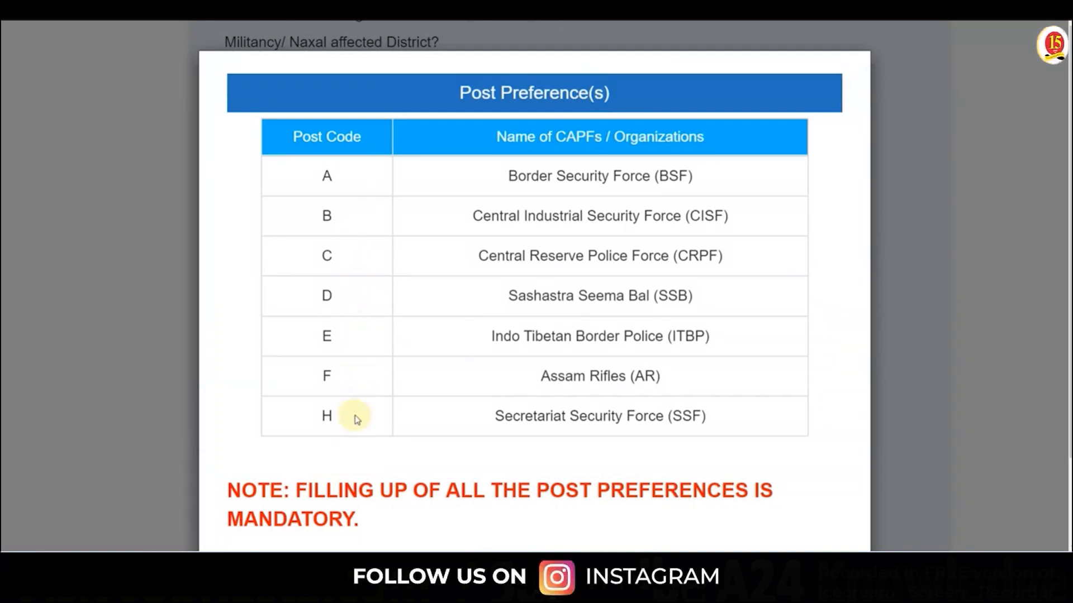
pyautogui.click(984, 349)
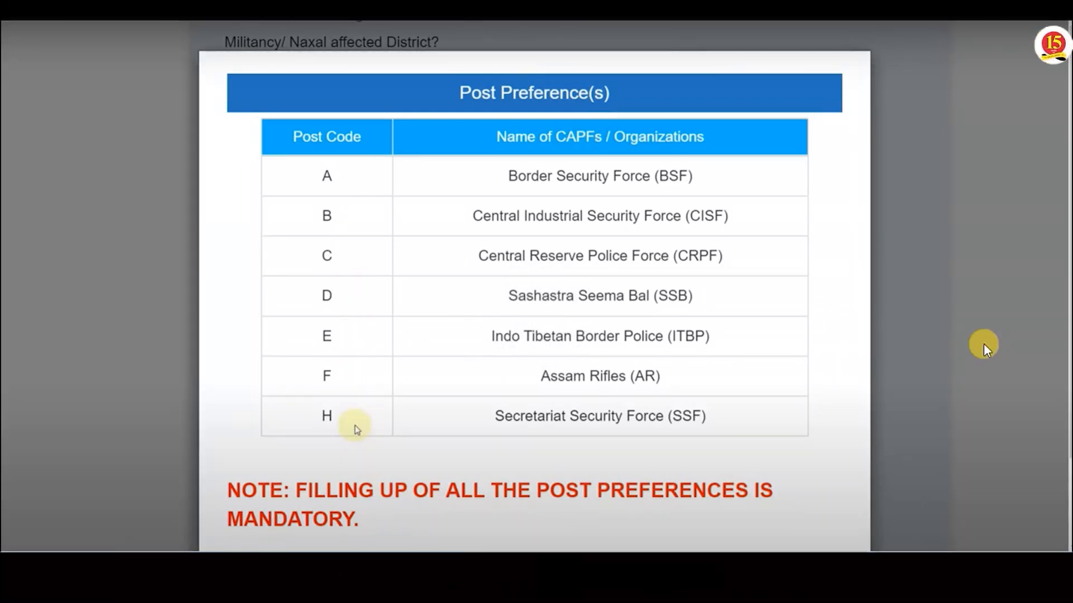
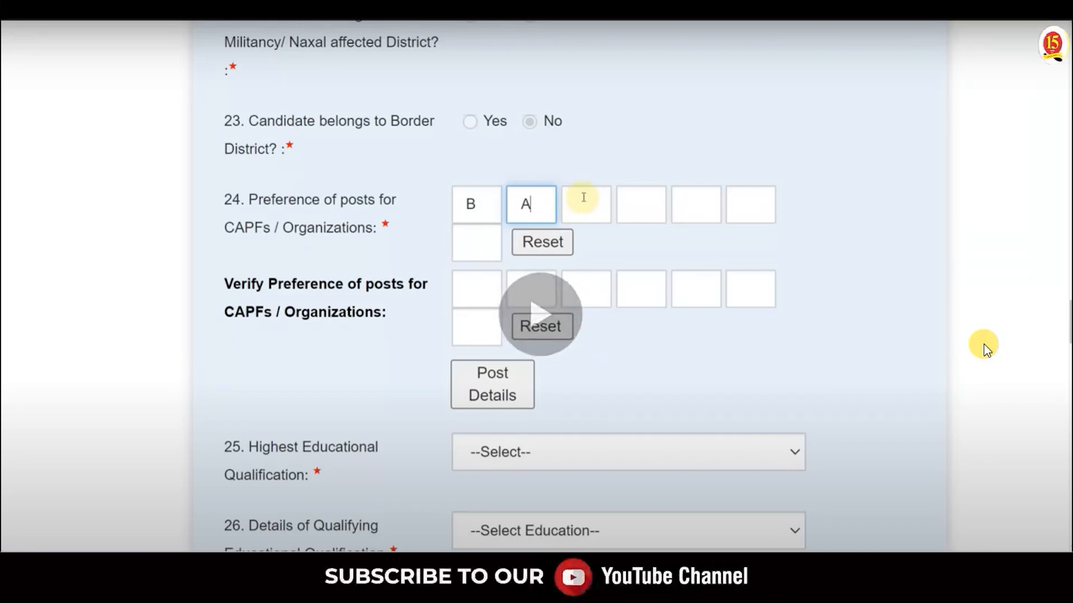
# Complete the post preferences in question 24 with C, D, E, F and H as the third to seventh choices.
pyautogui.click(583, 197)
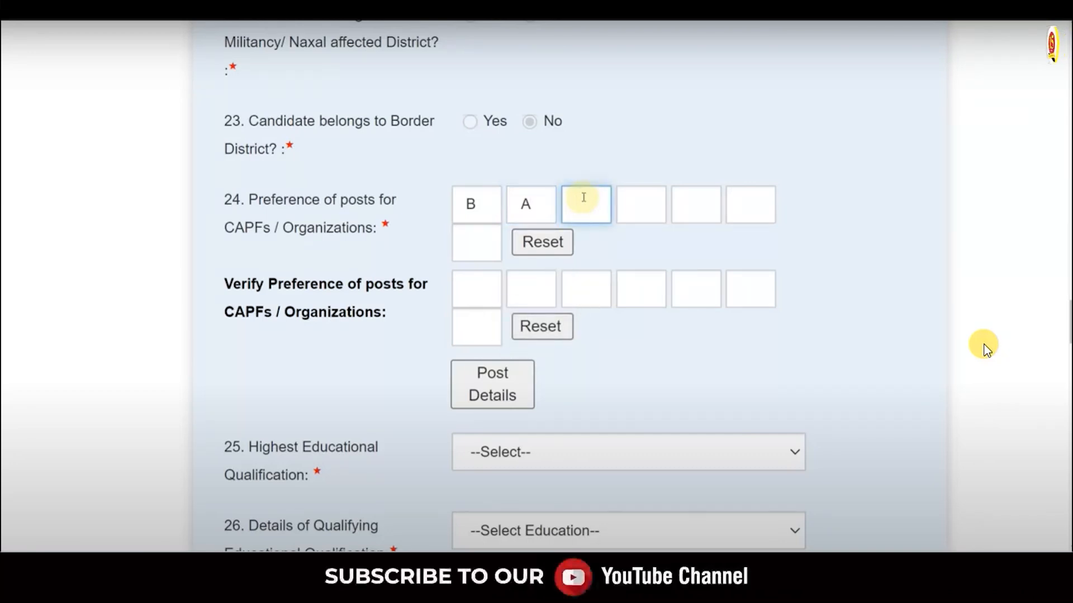
pyautogui.write('C')
pyautogui.click(628, 202)
pyautogui.write('D')
pyautogui.click(704, 205)
pyautogui.write('E')
pyautogui.click(764, 213)
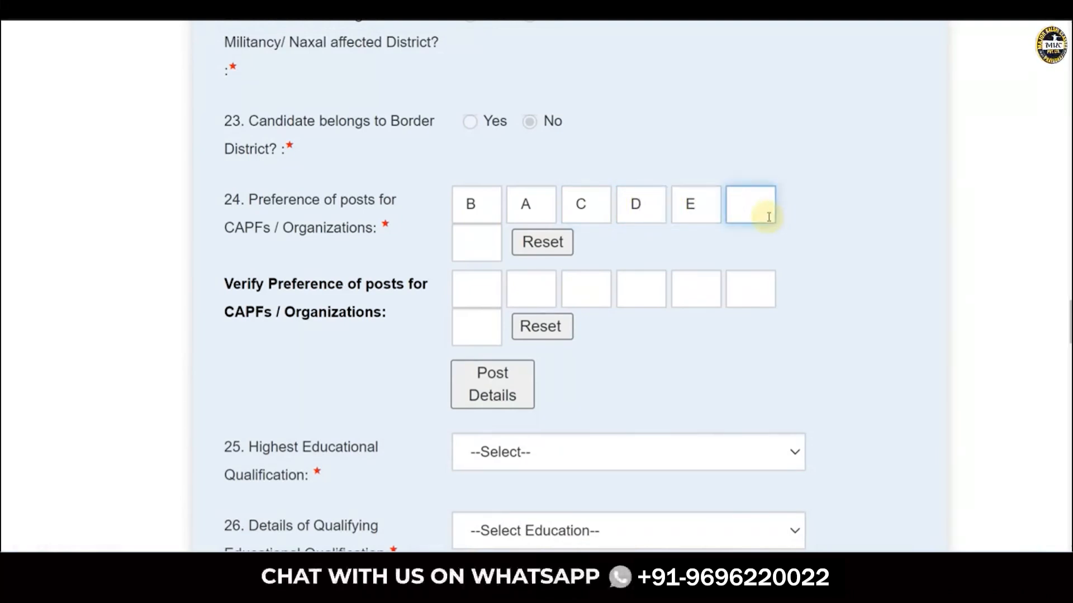
pyautogui.write('F')
pyautogui.click(478, 240)
pyautogui.write('H')
# Fill in the verification row for the post preferences in the order B, A, C, D, E, F, H.
pyautogui.click(481, 291)
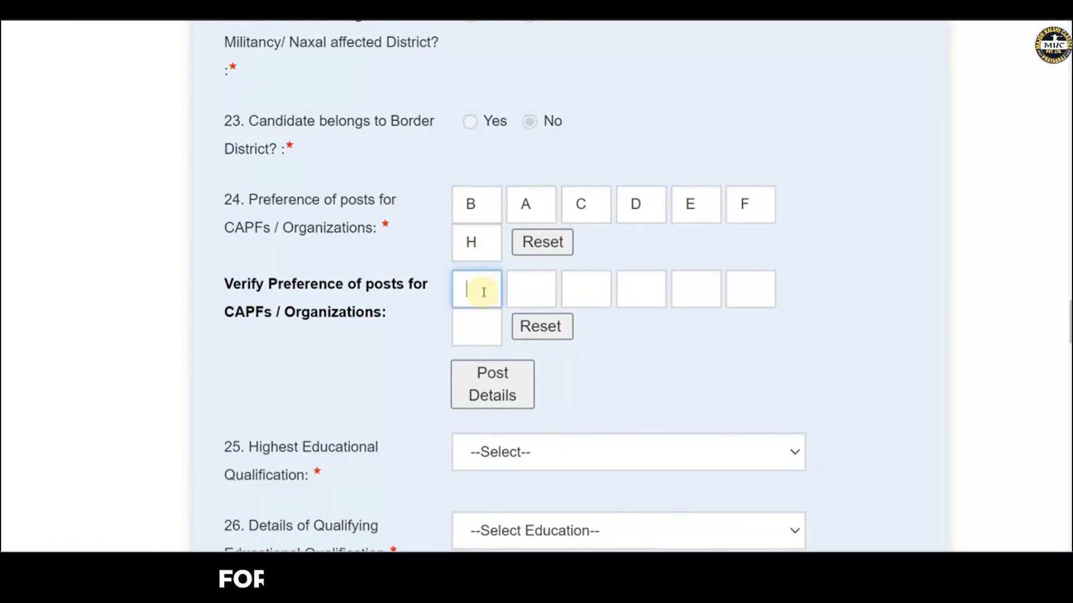
pyautogui.write('B')
pyautogui.press('Tab')
pyautogui.write('A')
pyautogui.press('Tab')
pyautogui.write('C')
pyautogui.press('Tab')
pyautogui.write('D')
pyautogui.press('Tab')
pyautogui.write('E')
pyautogui.press('Tab')
pyautogui.write('F')
pyautogui.press('Tab')
pyautogui.write('H')
# Select BA (5) as the highest educational qualification in question 25.
pyautogui.scroll(-4, 469, 282)
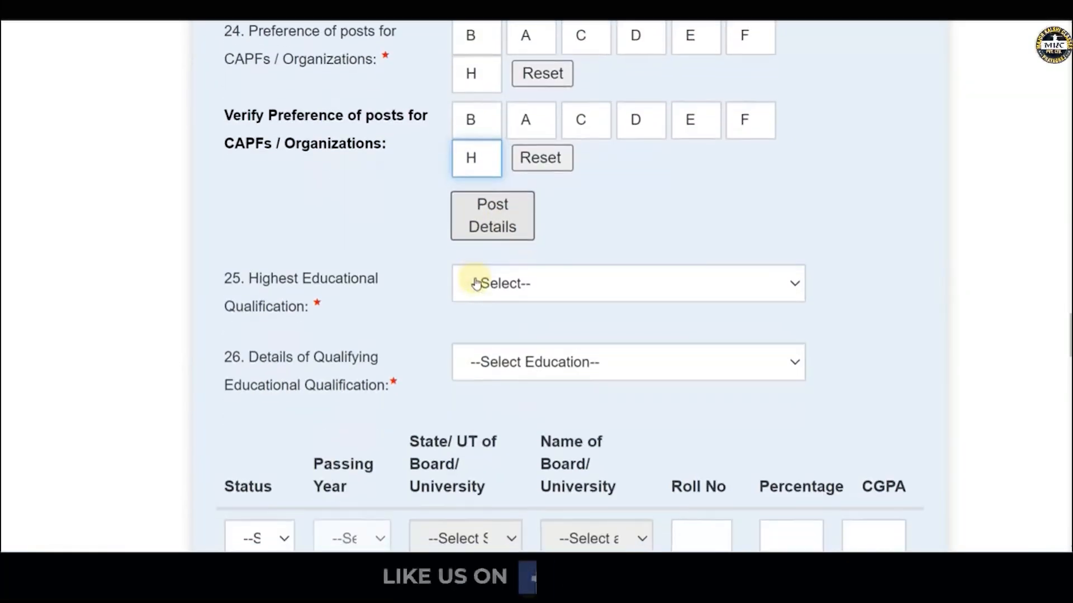
pyautogui.click(504, 246)
pyautogui.scroll(-6, 563, 299)
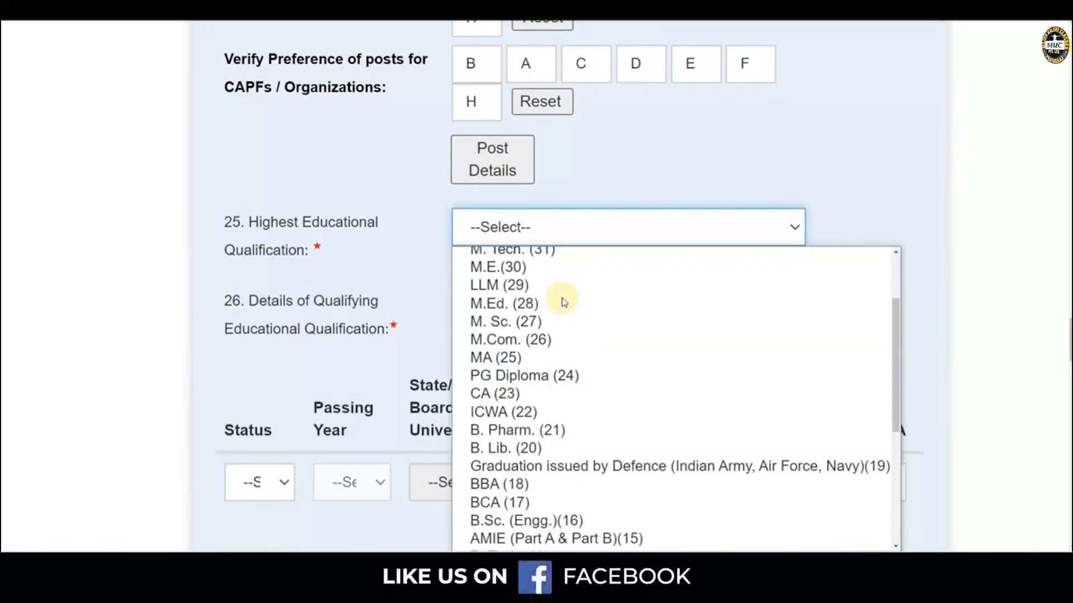
pyautogui.scroll(-1, 581, 452)
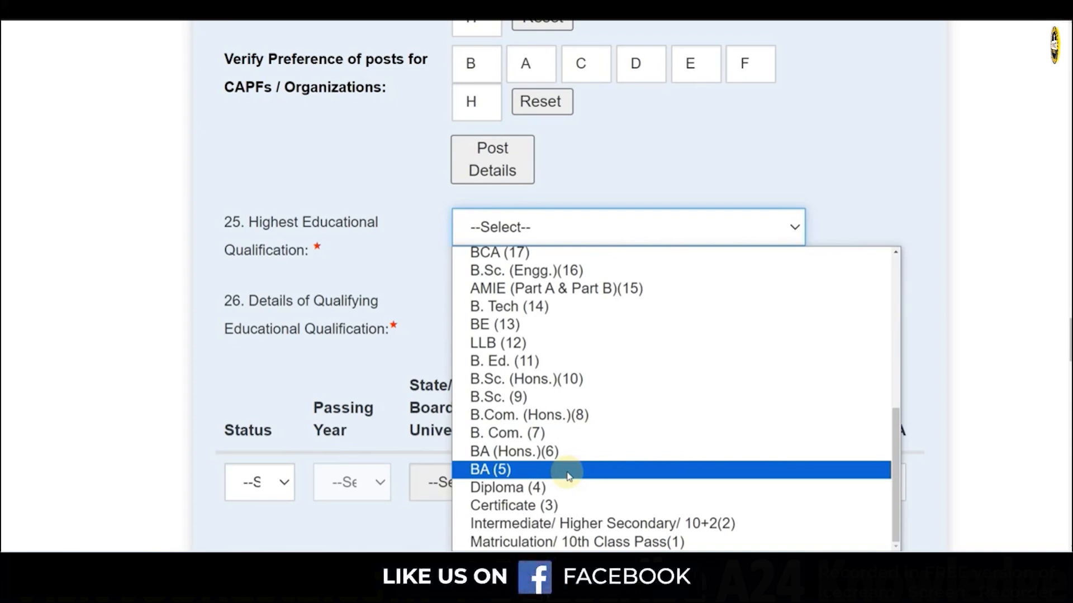
pyautogui.click(566, 471)
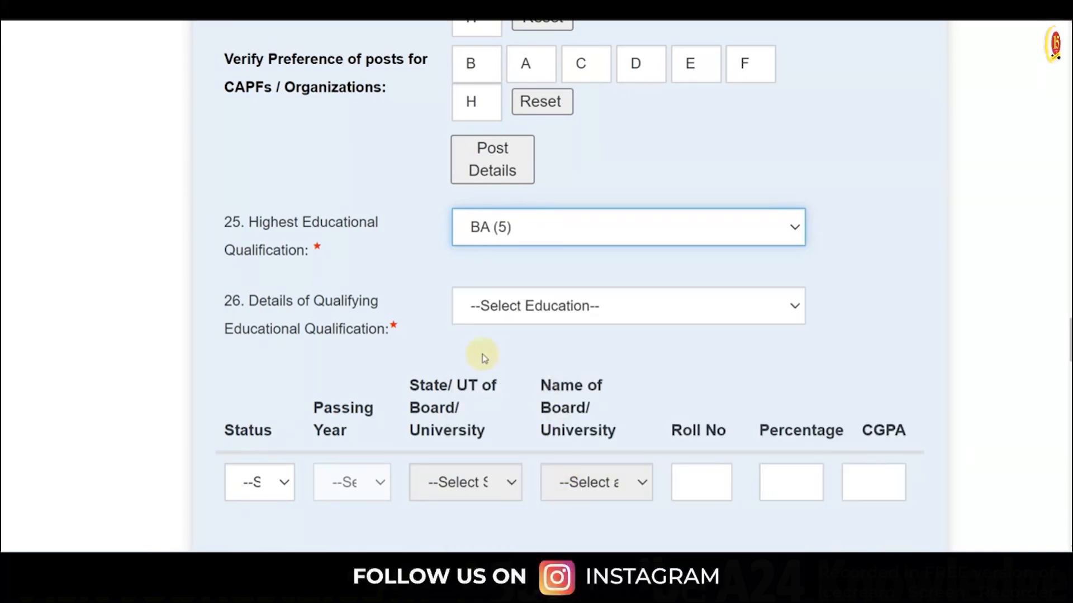
# Choose 10th Standard as the qualifying education in question 26 and set its status to Passed.
pyautogui.scroll(-1, 374, 329)
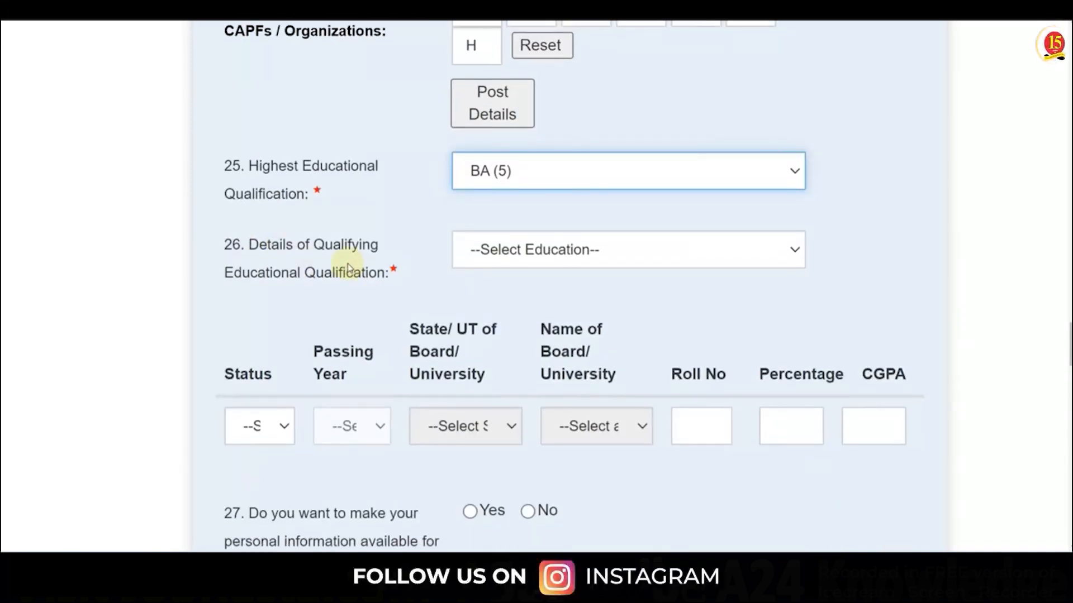
pyautogui.click(502, 259)
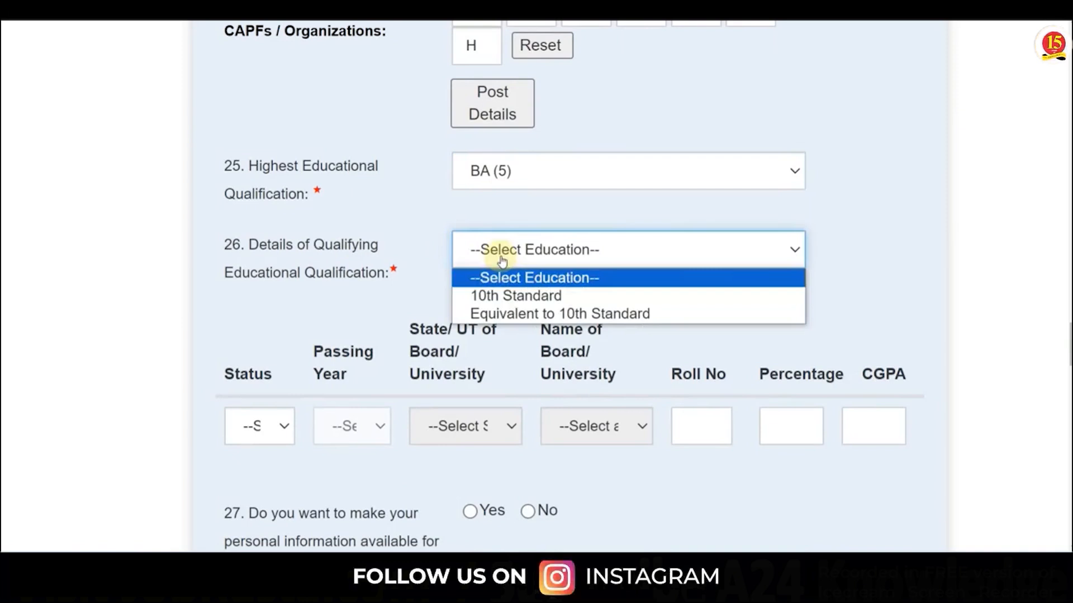
pyautogui.click(514, 306)
pyautogui.scroll(-2, 503, 296)
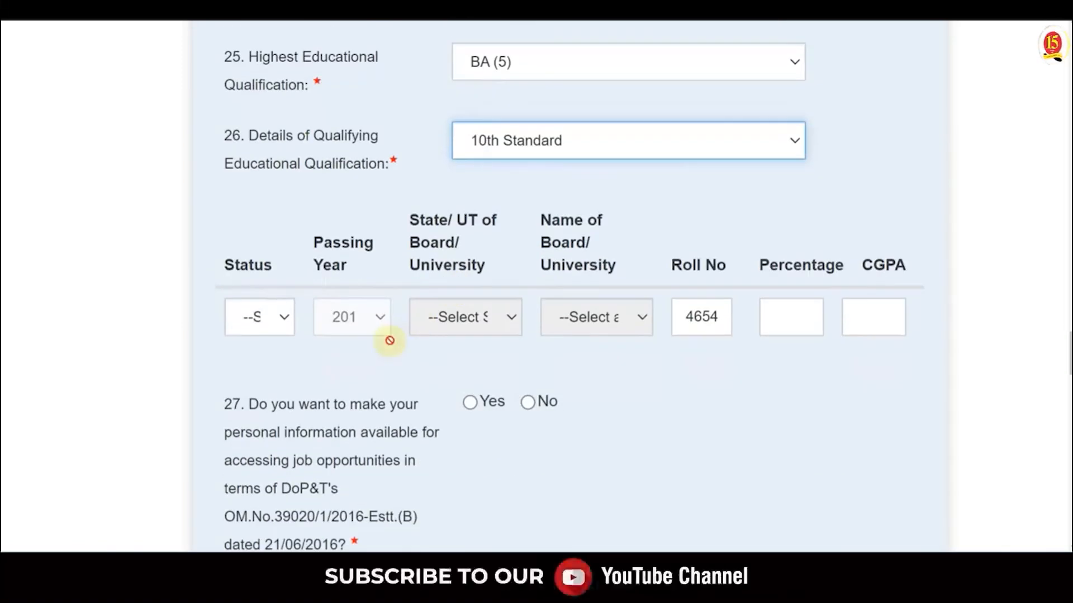
pyautogui.click(266, 318)
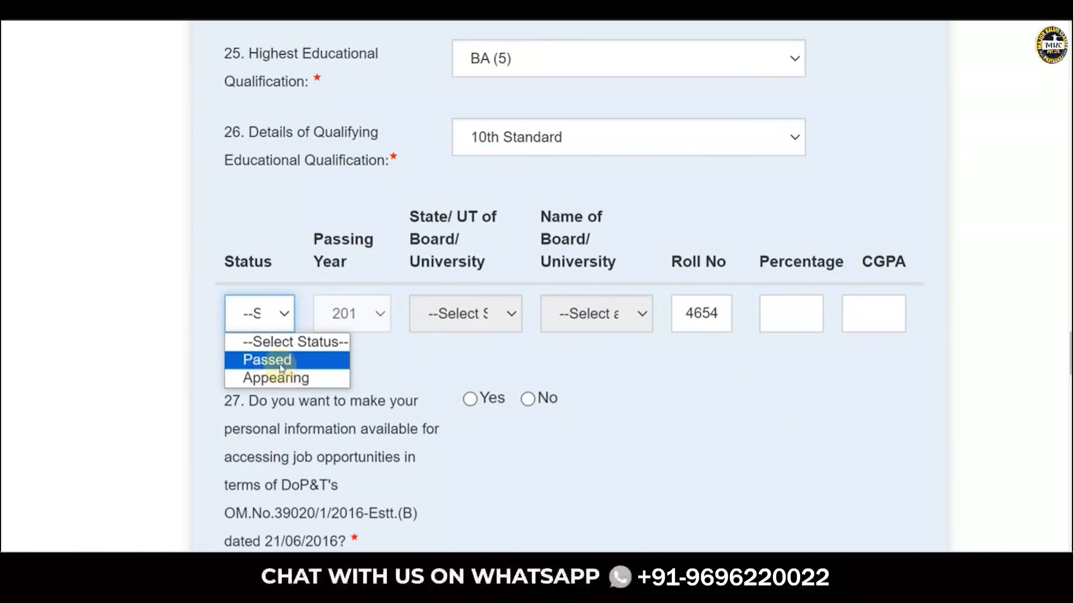
pyautogui.click(279, 361)
pyautogui.click(262, 327)
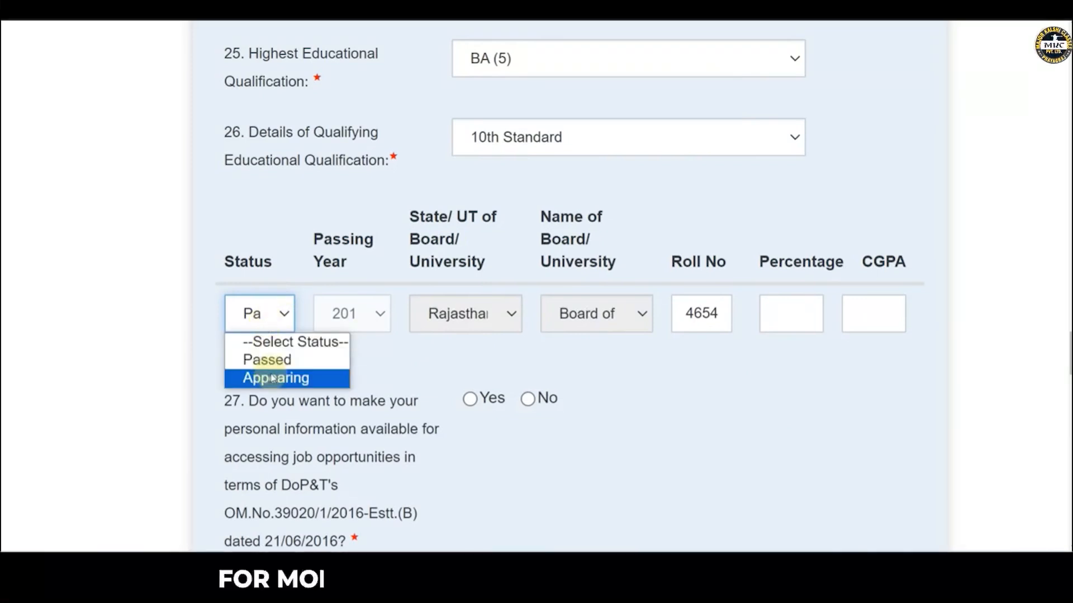
pyautogui.click(416, 376)
# Enter 80.00 as the 10th Standard percentage and answer Yes to question 27 on making personal information available for job opportunities.
pyautogui.click(800, 316)
pyautogui.write('80.00')
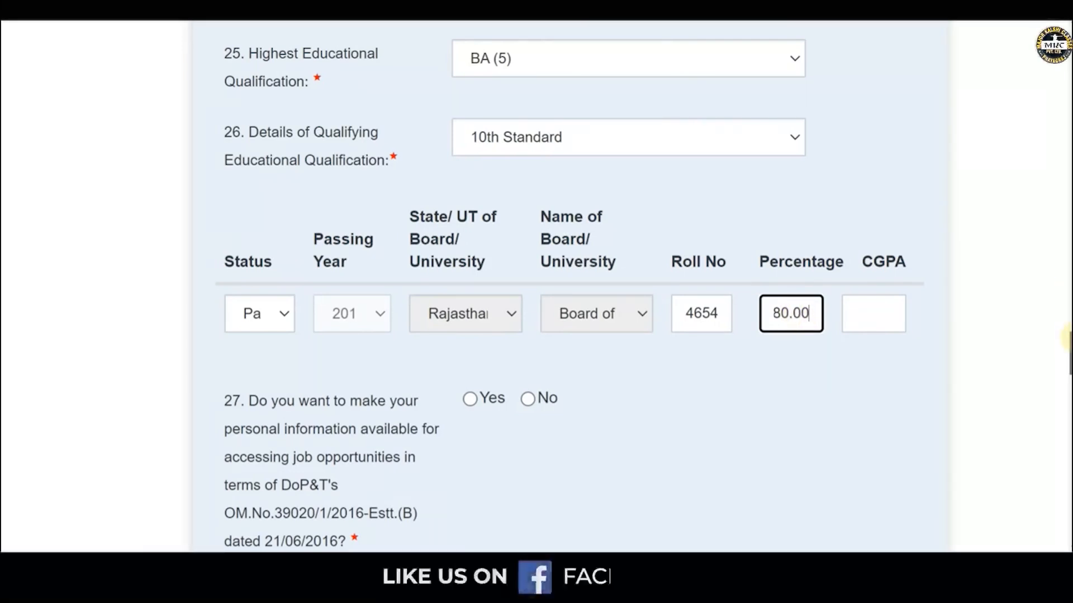
pyautogui.scroll(-2, 1062, 290)
pyautogui.click(470, 316)
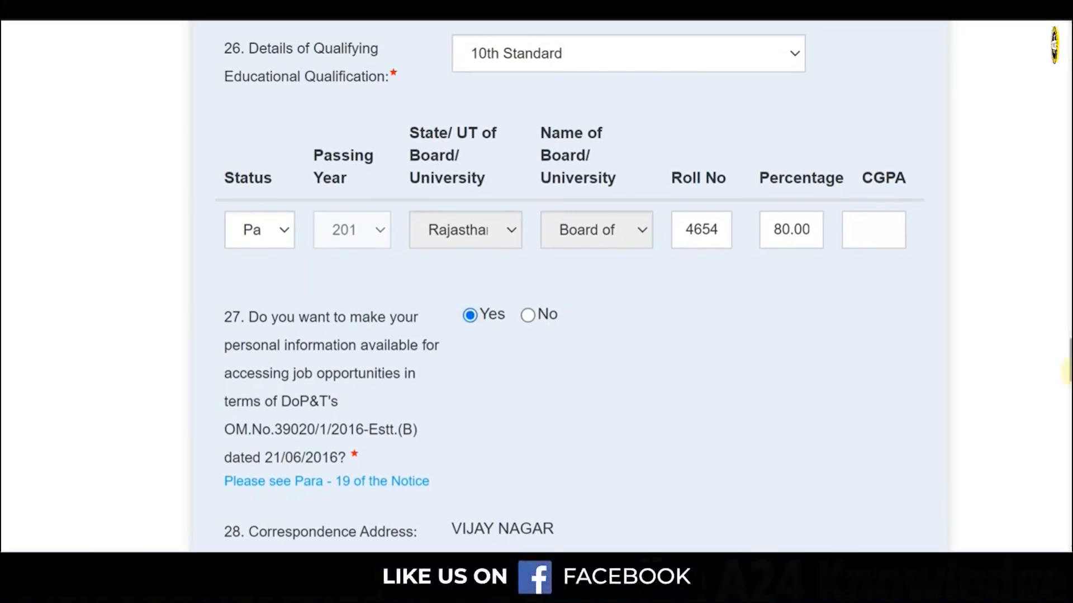
# Answer Yes to question 30 on whether the photograph was taken on or after 24-August-2023, and review the declaration through its agreement section.
pyautogui.scroll(-10, 1065, 391)
pyautogui.click(983, 345)
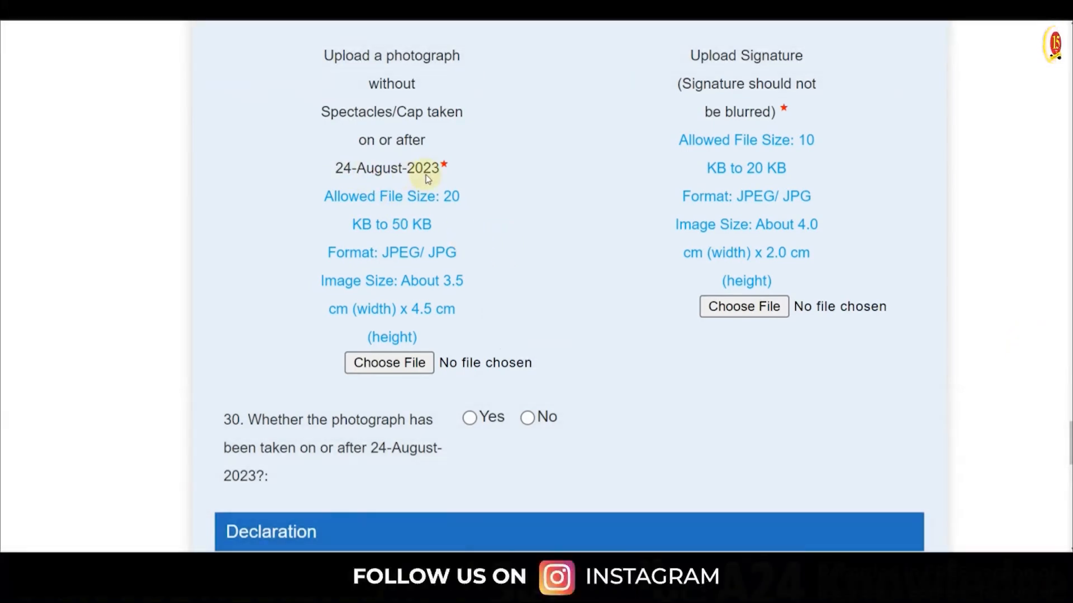
pyautogui.click(1027, 341)
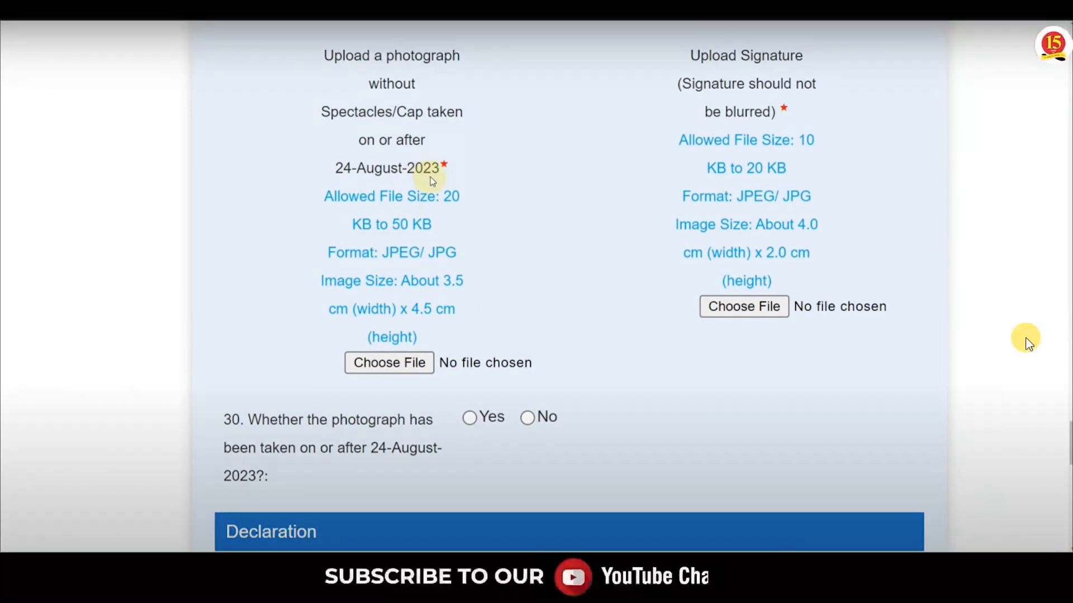
pyautogui.click(1028, 342)
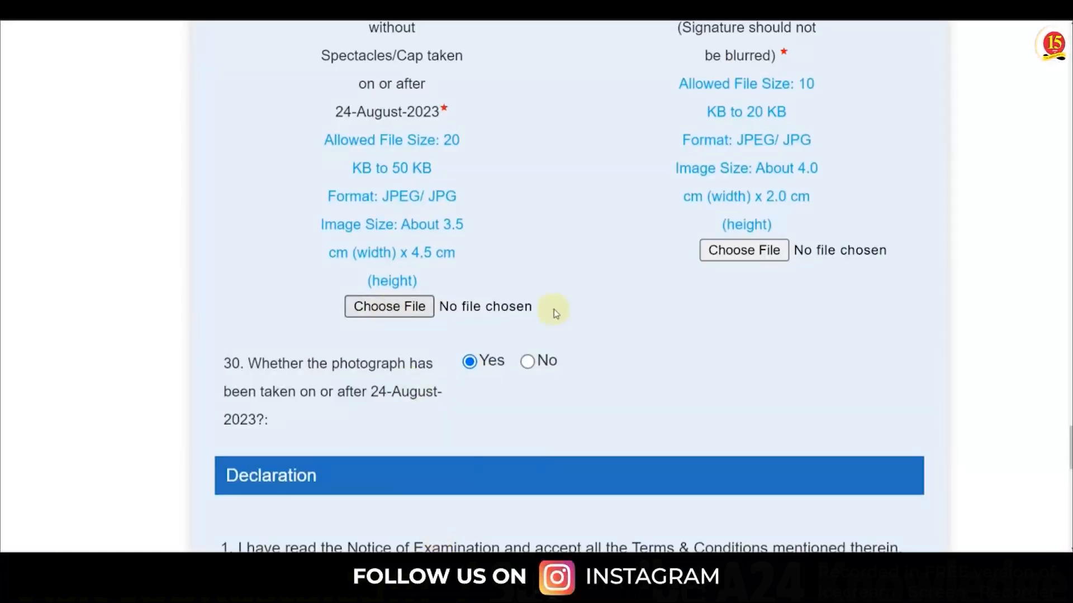
pyautogui.scroll(-10, 605, 309)
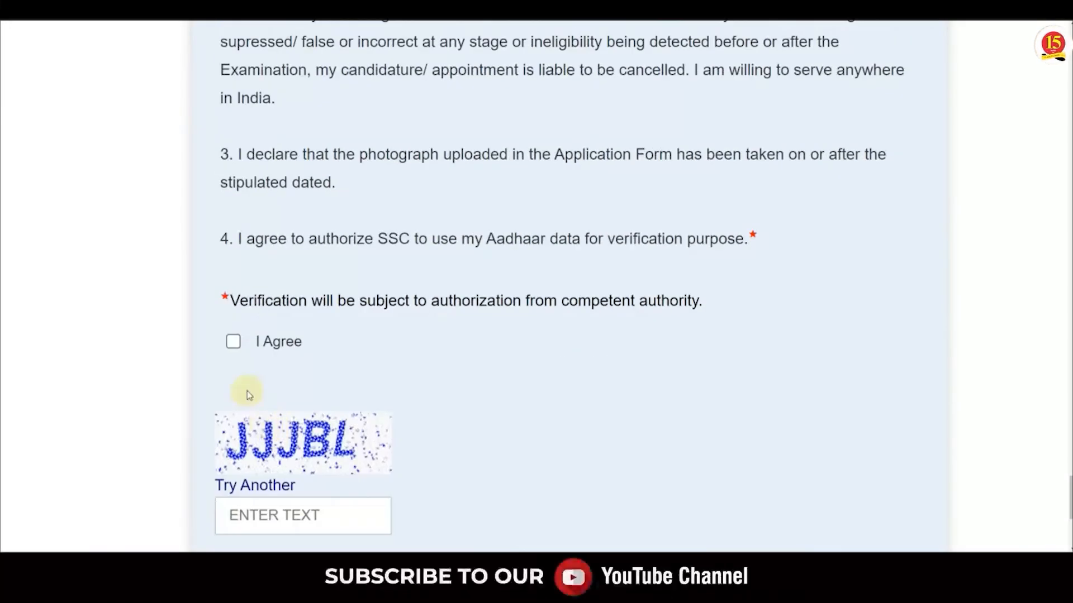
pyautogui.scroll(-2, 319, 406)
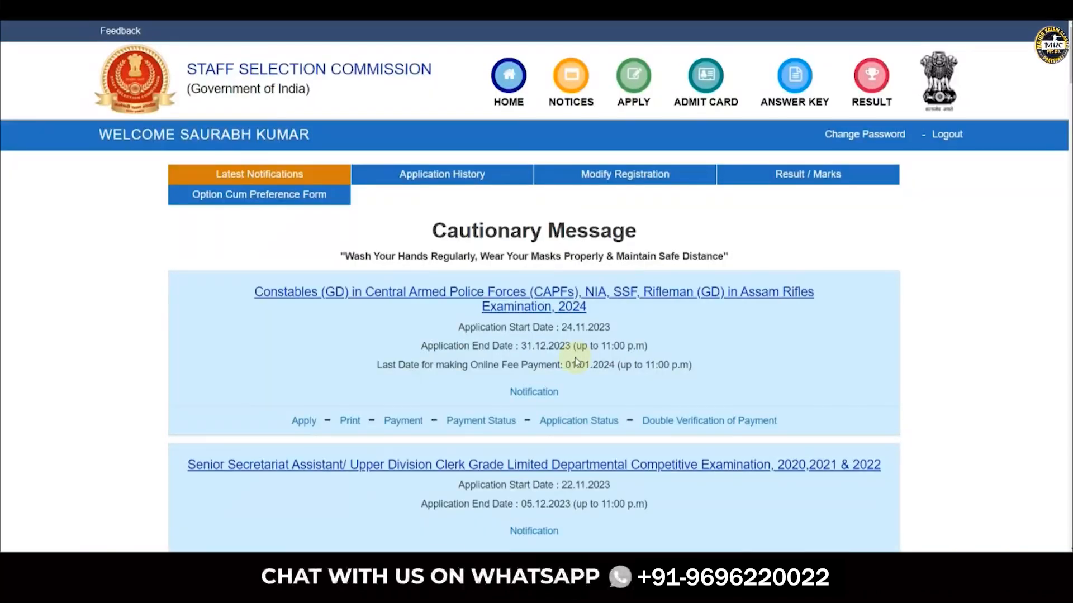
# Open the fee payment for the Constables (GD) Examination, 2024 from the latest notifications.
pyautogui.scroll(-1, 538, 323)
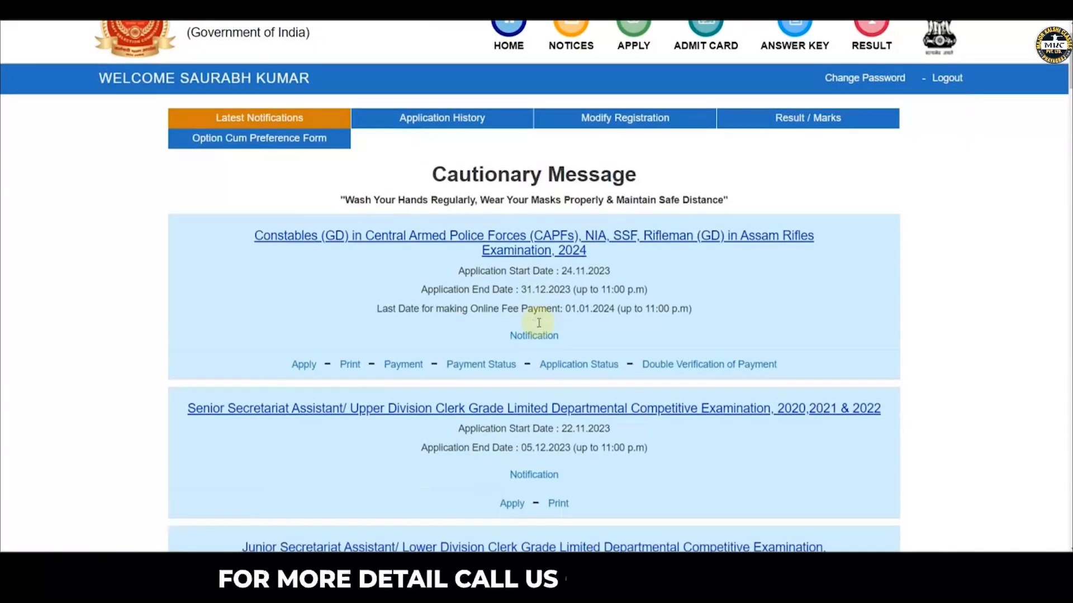
pyautogui.scroll(-1, 538, 322)
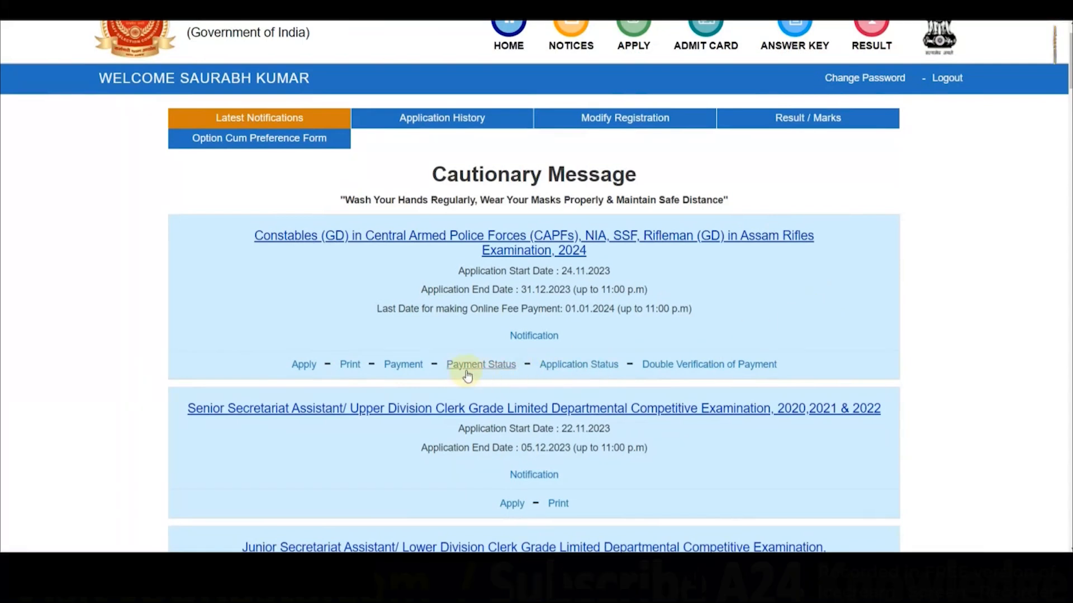
pyautogui.click(398, 364)
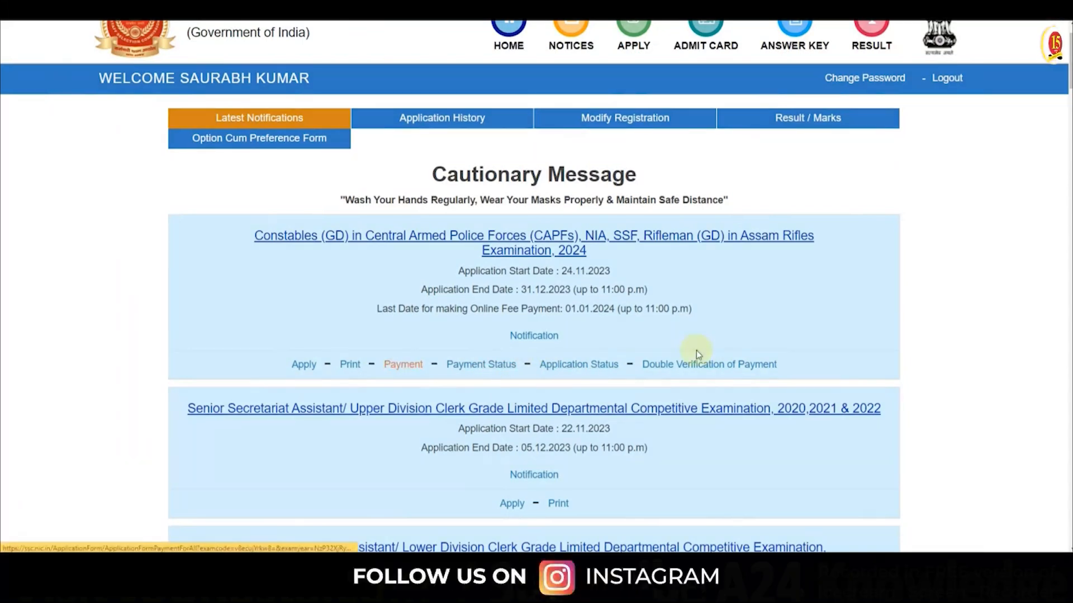